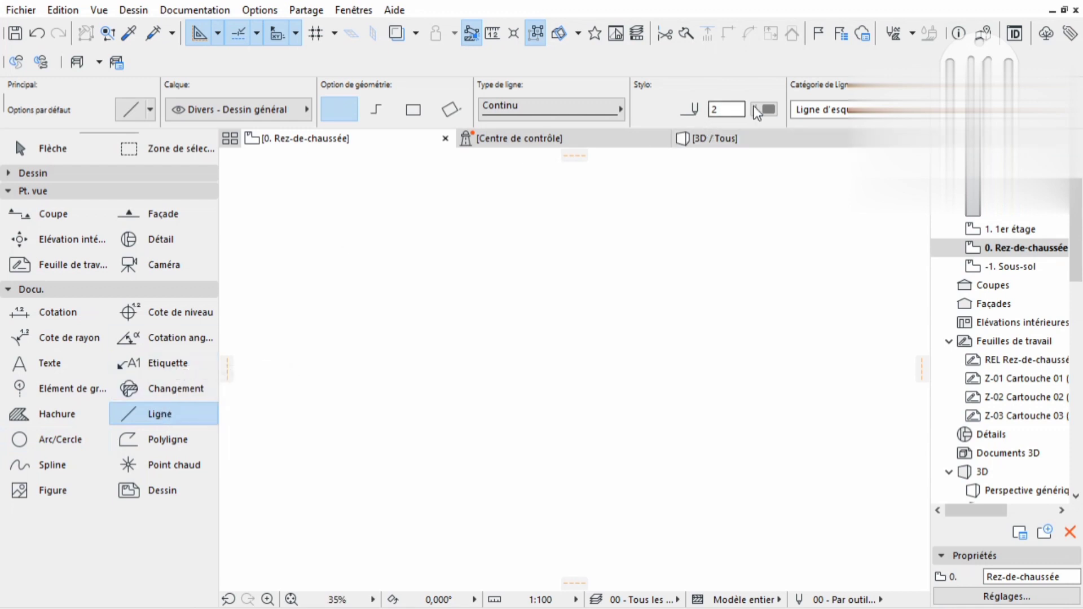
Set the line pen to 20 (red) and draw two horizontal single lines, one above the other
{"action": "left_click", "coordinate": [769, 109]}
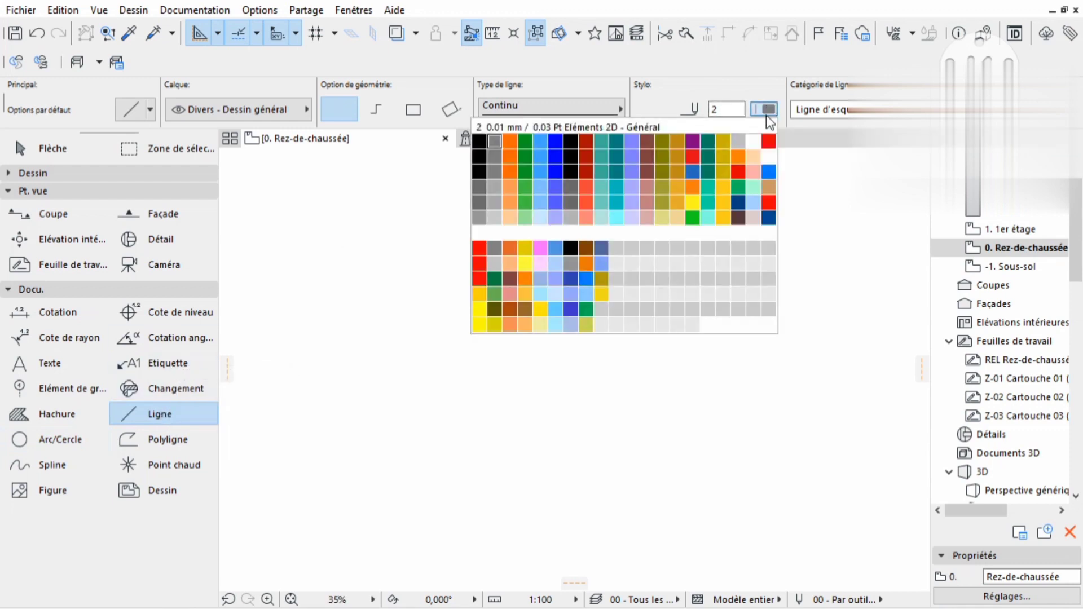
{"action": "left_click", "coordinate": [767, 143]}
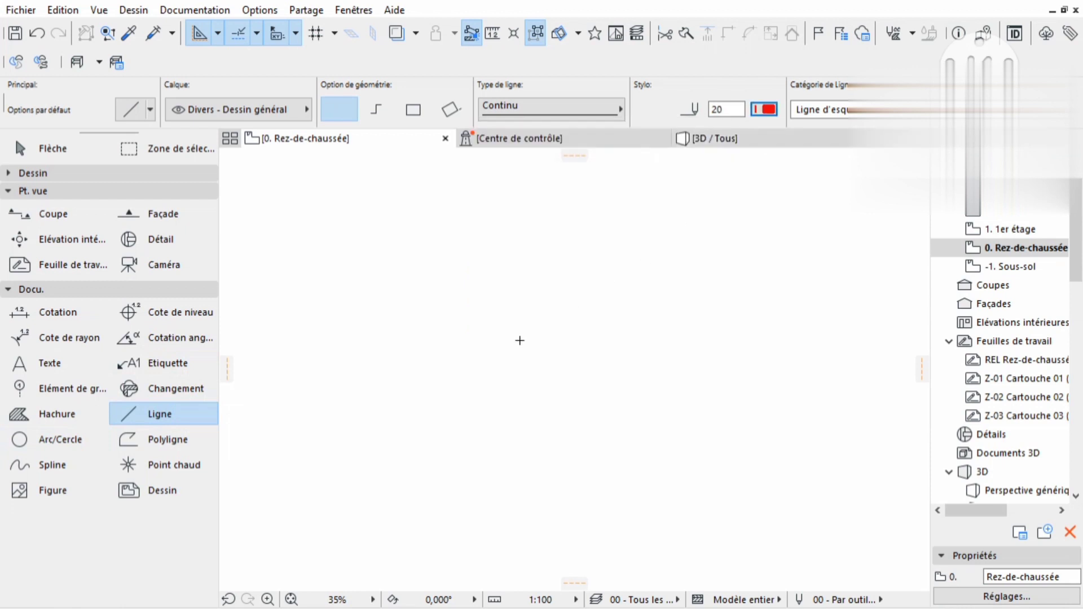
{"action": "left_click", "coordinate": [367, 331]}
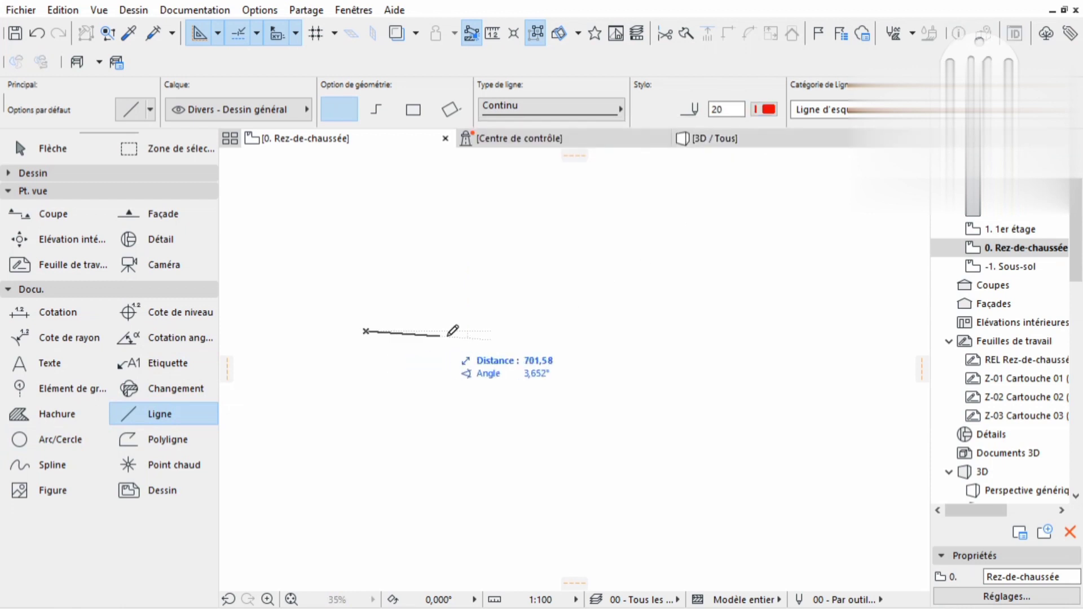
{"action": "left_click", "coordinate": [483, 331]}
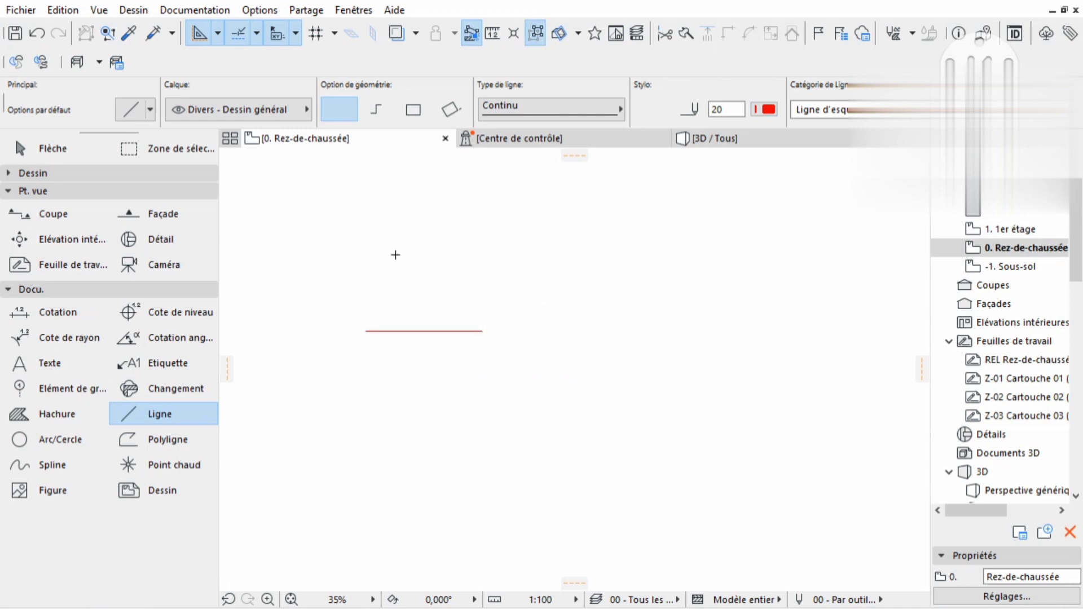
{"action": "left_click", "coordinate": [373, 280]}
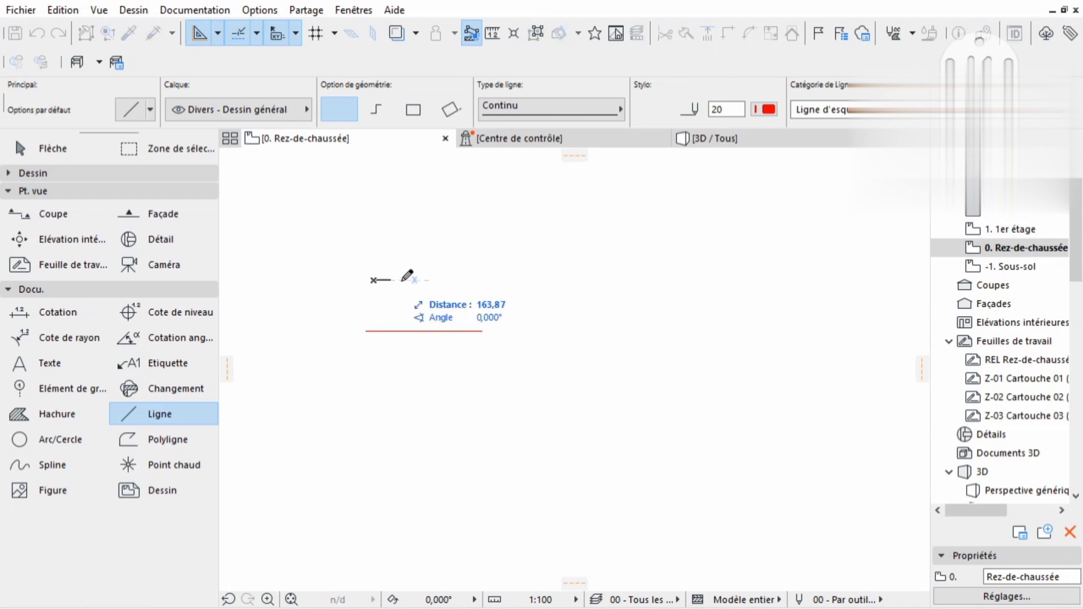
{"action": "left_click", "coordinate": [496, 279]}
{"action": "scroll", "coordinate": [423, 331], "scroll_direction": "up", "scroll_amount": 2}
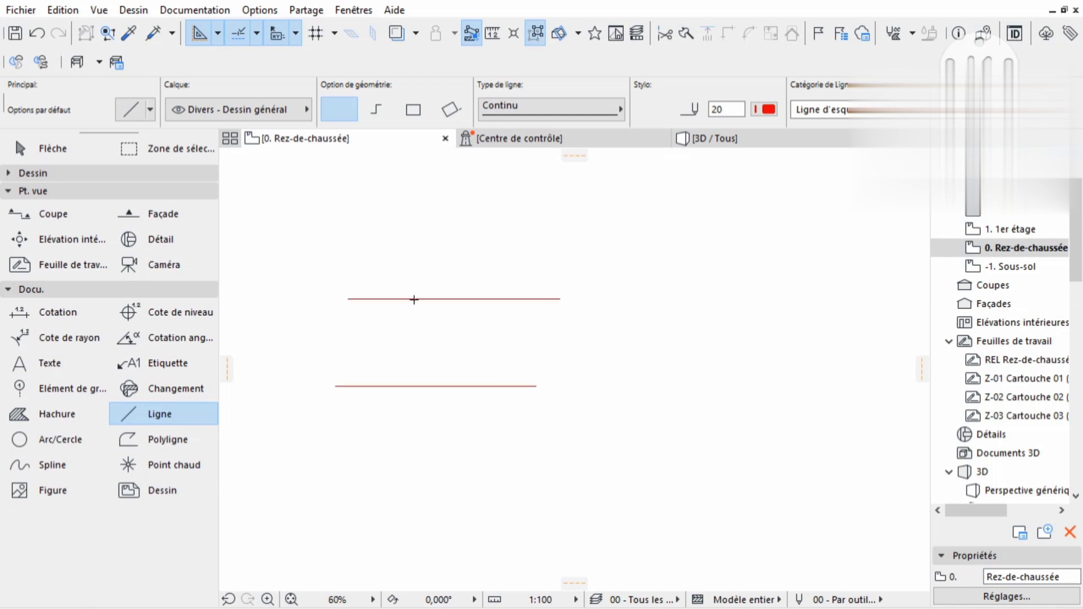
Draw a chained line of nine connected segments, starting as descending steps above the two lines and ending in a zigzag to their right
{"action": "left_click", "coordinate": [378, 110]}
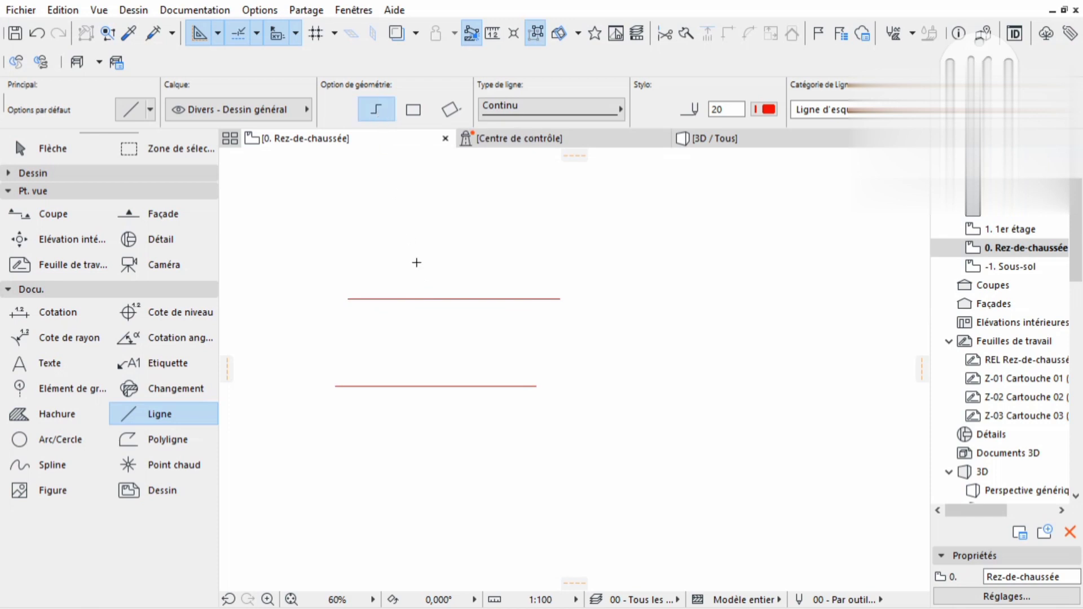
{"action": "left_click", "coordinate": [338, 232]}
{"action": "left_click", "coordinate": [501, 233]}
{"action": "left_click", "coordinate": [501, 275]}
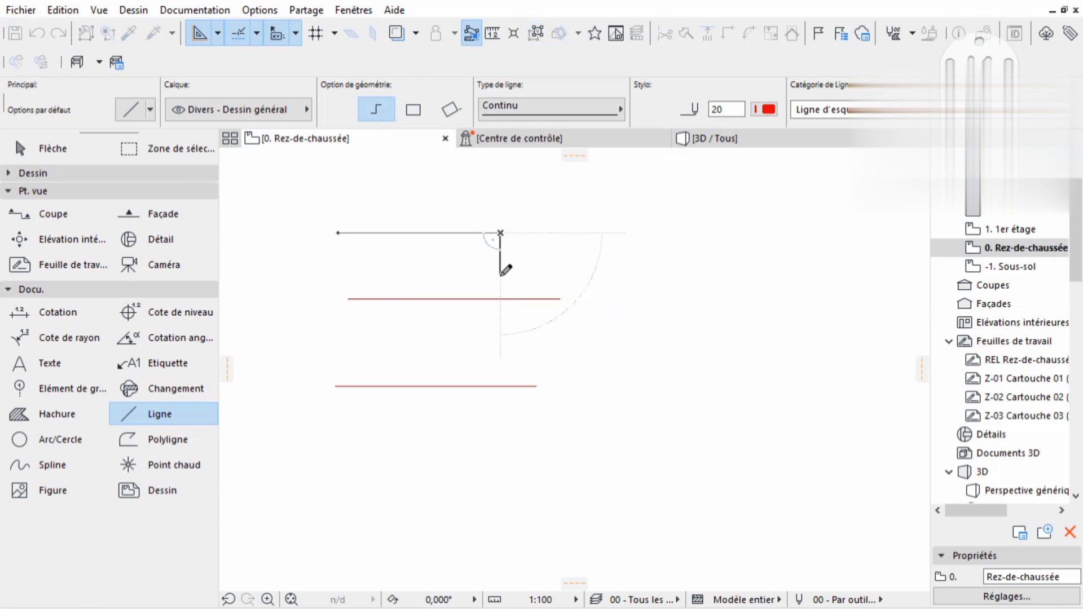
{"action": "left_click", "coordinate": [550, 276]}
{"action": "left_click", "coordinate": [551, 334]}
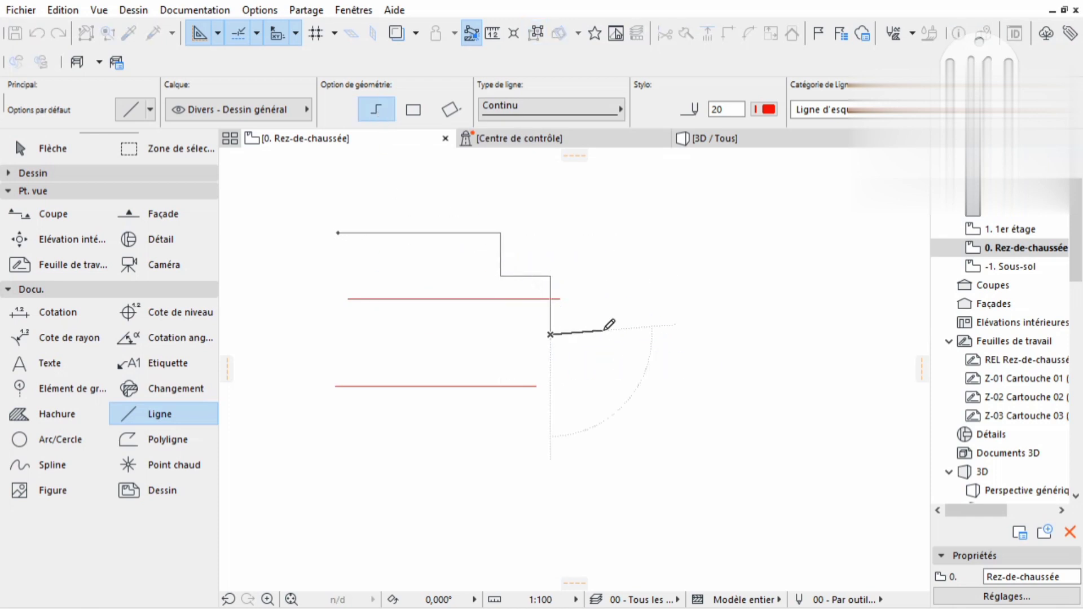
{"action": "left_click", "coordinate": [603, 330]}
{"action": "left_click", "coordinate": [603, 348]}
{"action": "left_click", "coordinate": [545, 372]}
{"action": "left_click", "coordinate": [673, 384]}
{"action": "left_click", "coordinate": [681, 319]}
{"action": "left_click", "coordinate": [681, 320]}
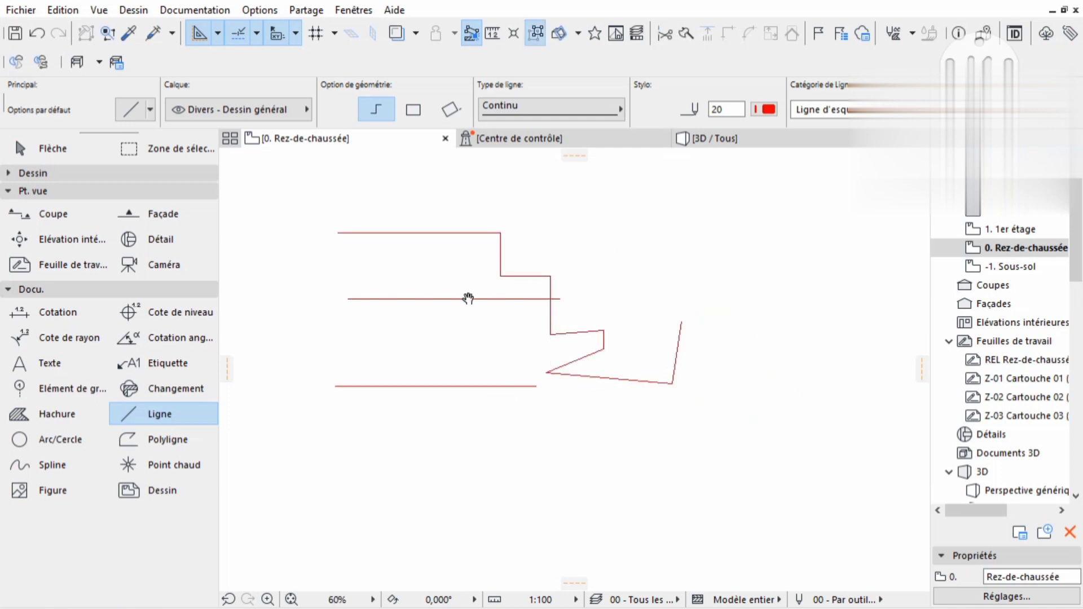
Draw three overlapping rectangles with the Line tool's rectangular geometry, descending diagonally to the right of the chained line
{"action": "middle_click_drag", "start_coordinate": [466, 297], "coordinate": [442, 298]}
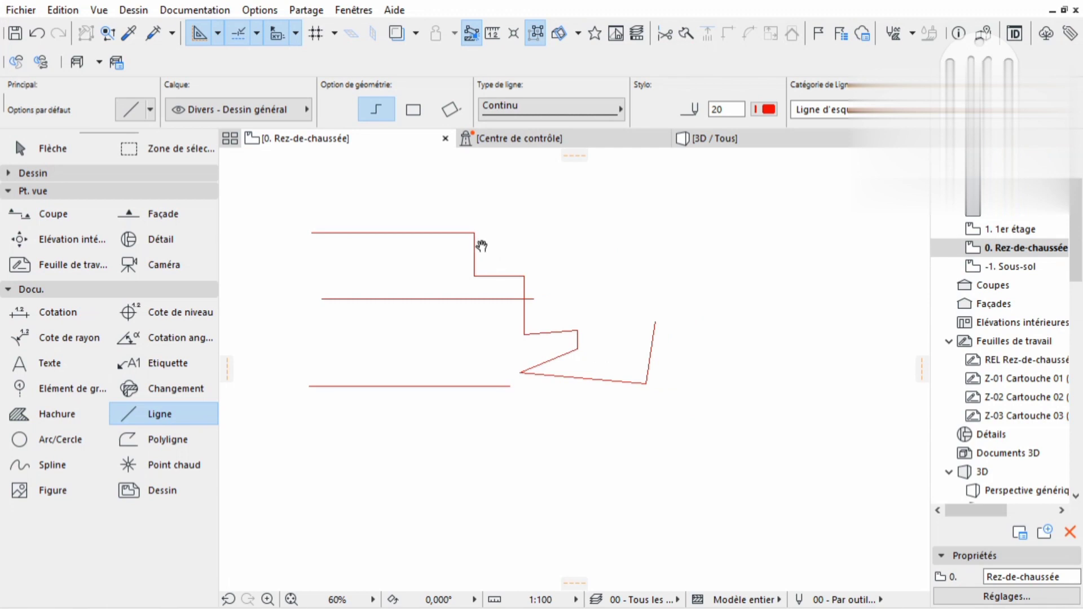
{"action": "middle_click_drag", "start_coordinate": [481, 246], "coordinate": [478, 266]}
{"action": "scroll", "coordinate": [536, 293], "scroll_direction": "down", "scroll_amount": 1}
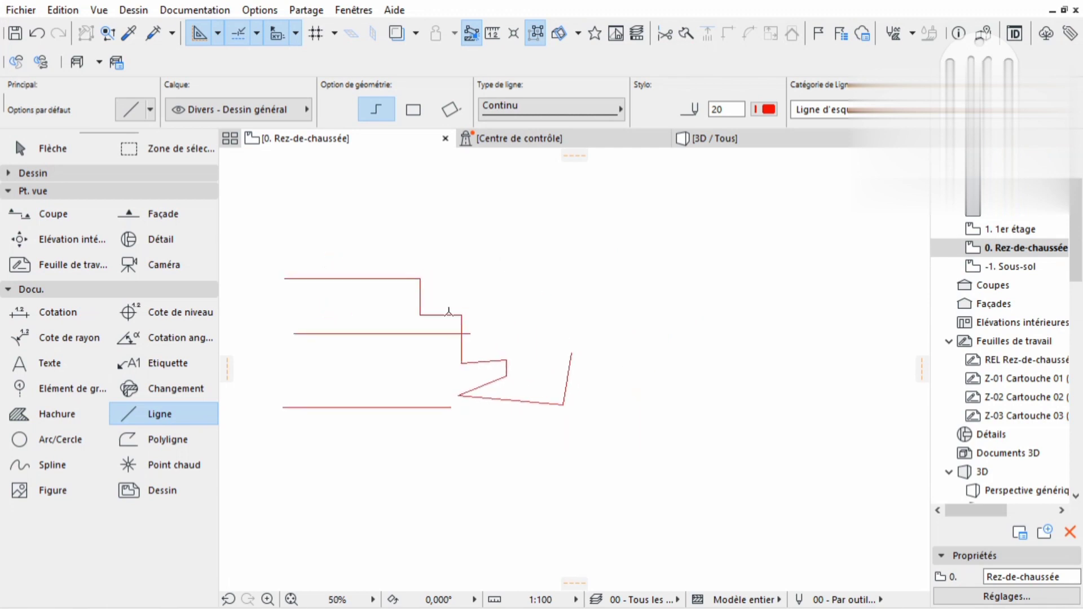
{"action": "left_click", "coordinate": [414, 108]}
{"action": "middle_click_drag", "start_coordinate": [551, 269], "coordinate": [497, 277]}
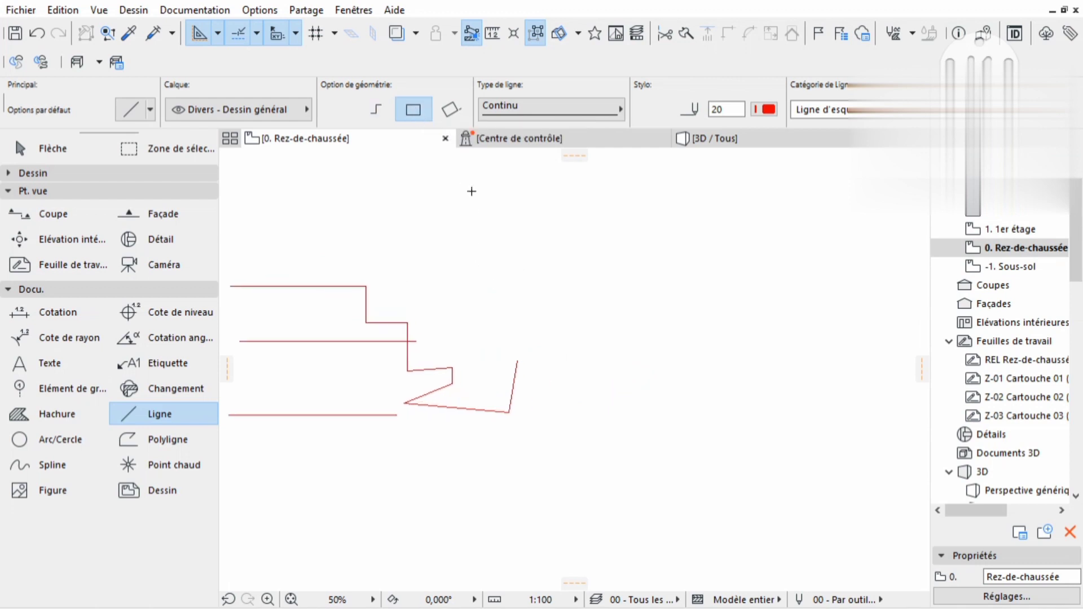
{"action": "left_click", "coordinate": [471, 192]}
{"action": "left_click", "coordinate": [681, 299]}
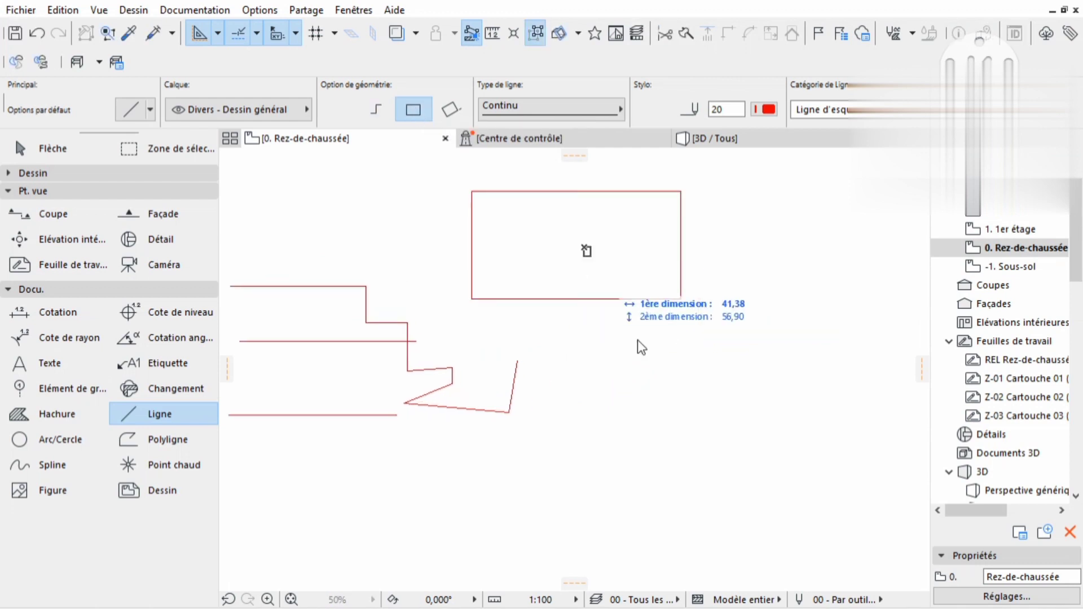
{"action": "left_click", "coordinate": [584, 247]}
{"action": "left_click", "coordinate": [768, 387]}
{"action": "left_click", "coordinate": [741, 326]}
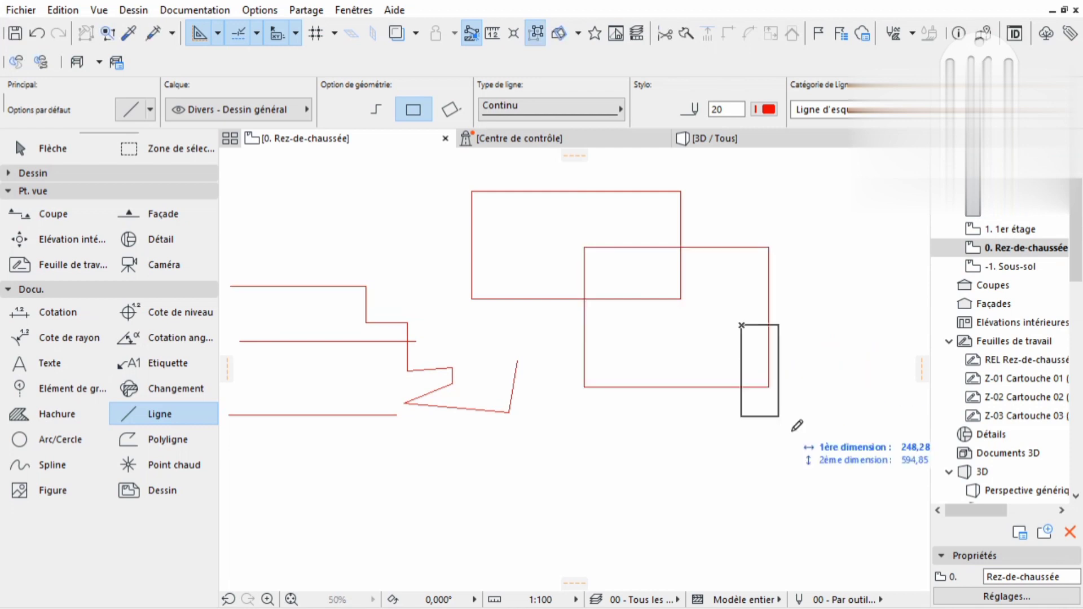
{"action": "left_click", "coordinate": [838, 454]}
Draw an open three-segment polyline above the chained line, going down, right and down again, using the multi-segment geometry
{"action": "scroll", "coordinate": [564, 201], "scroll_direction": "left", "scroll_amount": 3}
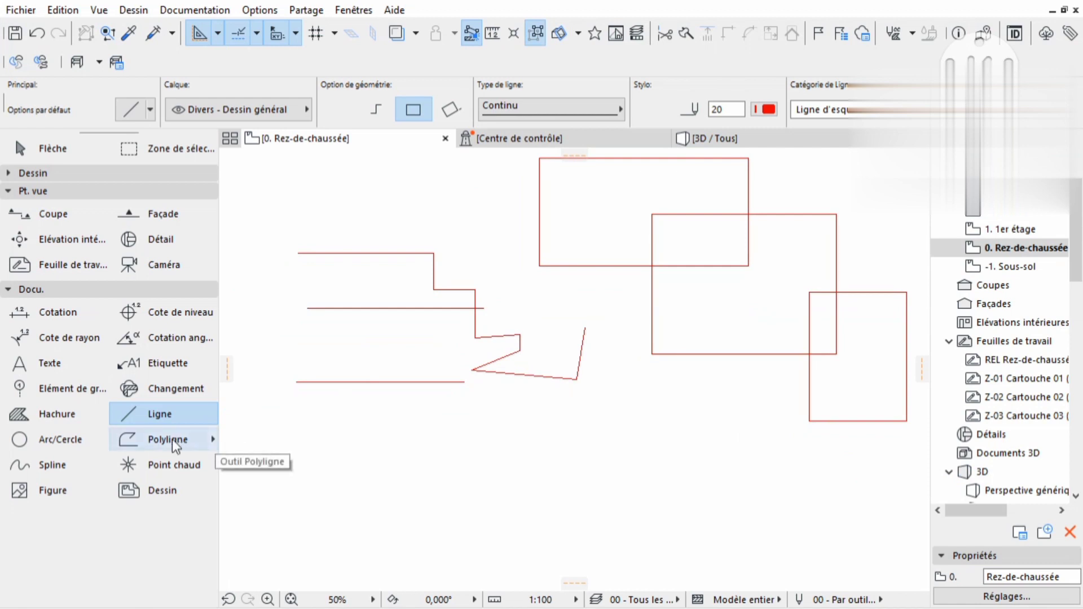
{"action": "left_click", "coordinate": [172, 438]}
{"action": "scroll", "coordinate": [587, 294], "scroll_direction": "down", "scroll_amount": 1}
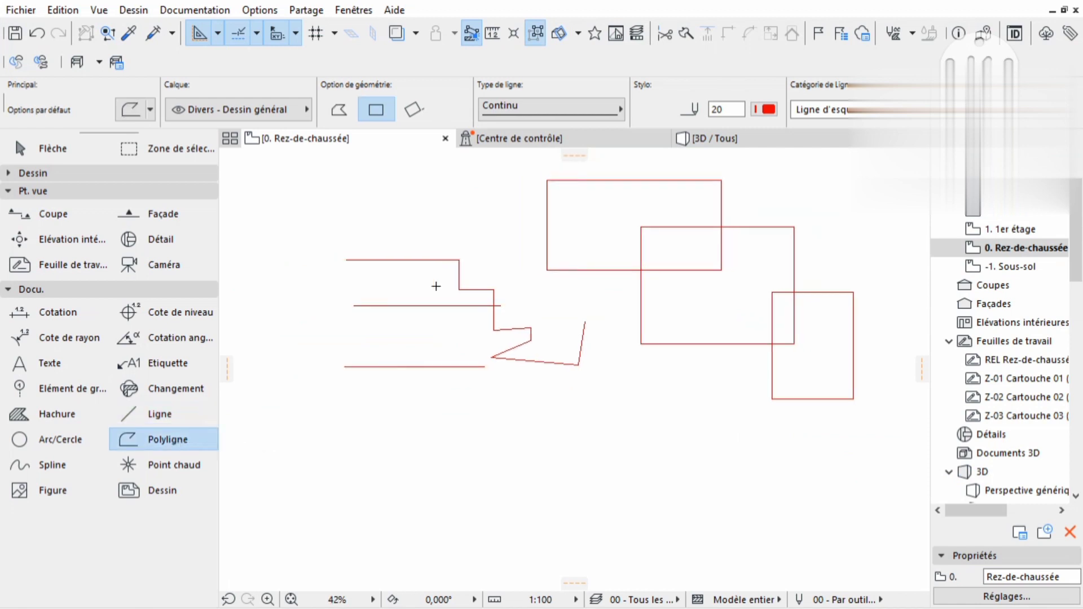
{"action": "middle_click_drag", "start_coordinate": [436, 287], "coordinate": [541, 324]}
{"action": "middle_click_drag", "start_coordinate": [466, 270], "coordinate": [429, 346]}
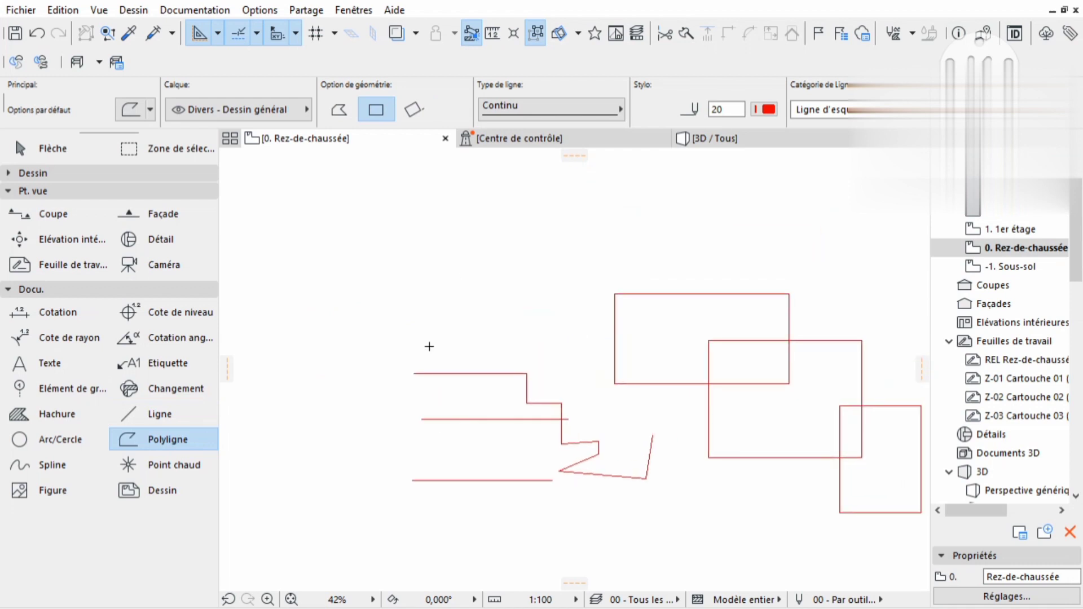
{"action": "left_click", "coordinate": [404, 215]}
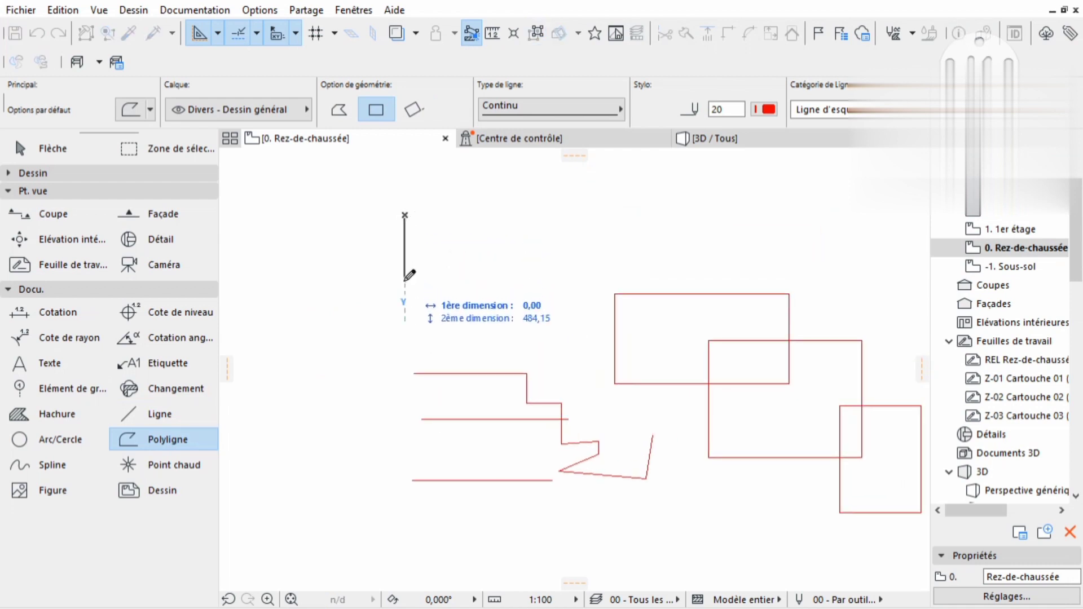
{"action": "left_click", "coordinate": [347, 114]}
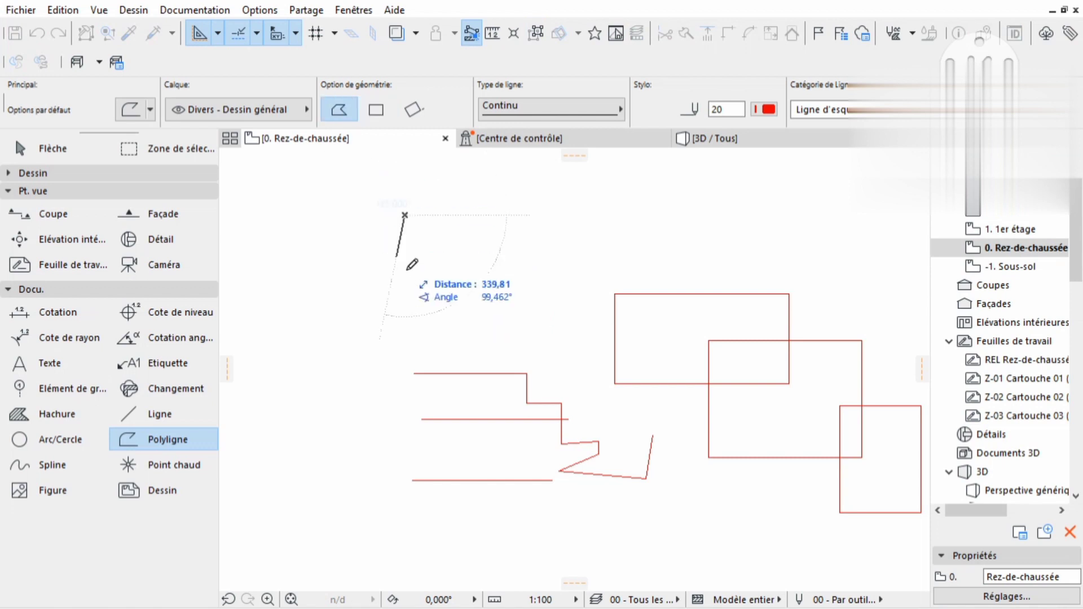
{"action": "left_click", "coordinate": [405, 300]}
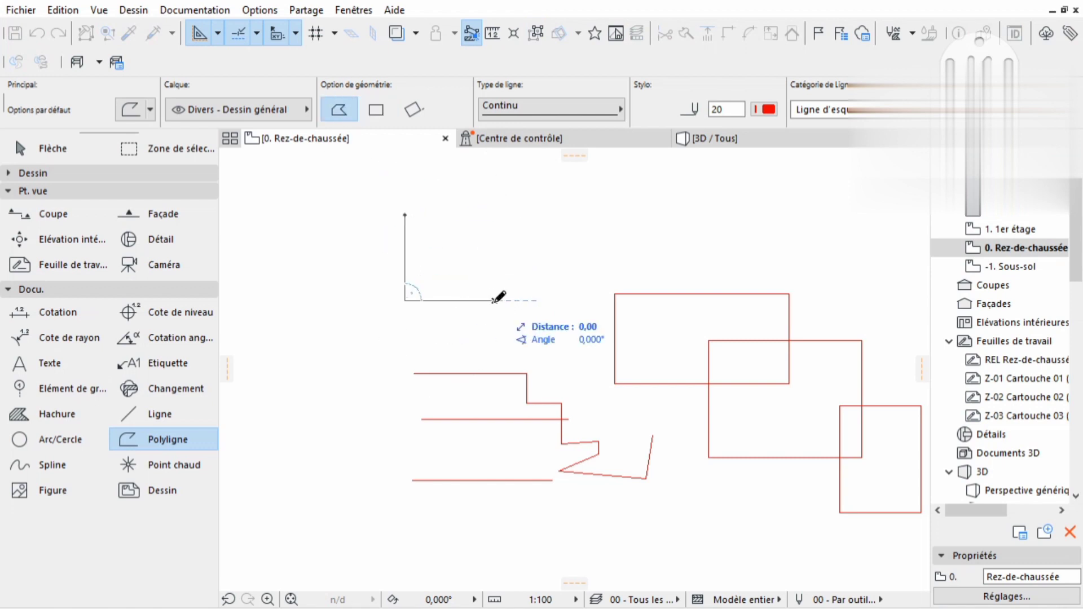
{"action": "left_click", "coordinate": [494, 300]}
{"action": "double_click", "coordinate": [494, 345]}
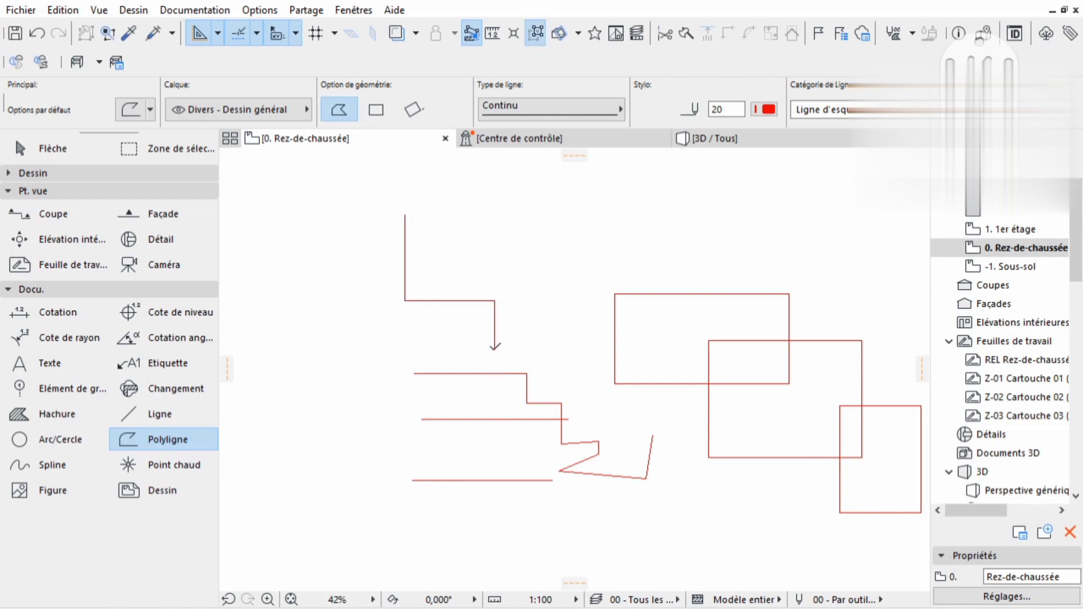
Select the stepped polyline to inspect its nodes as one element, and clear the selection
{"action": "right_click", "coordinate": [494, 301]}
{"action": "left_click", "coordinate": [467, 318]}
{"action": "scroll", "coordinate": [495, 290], "scroll_direction": "up", "scroll_amount": 4}
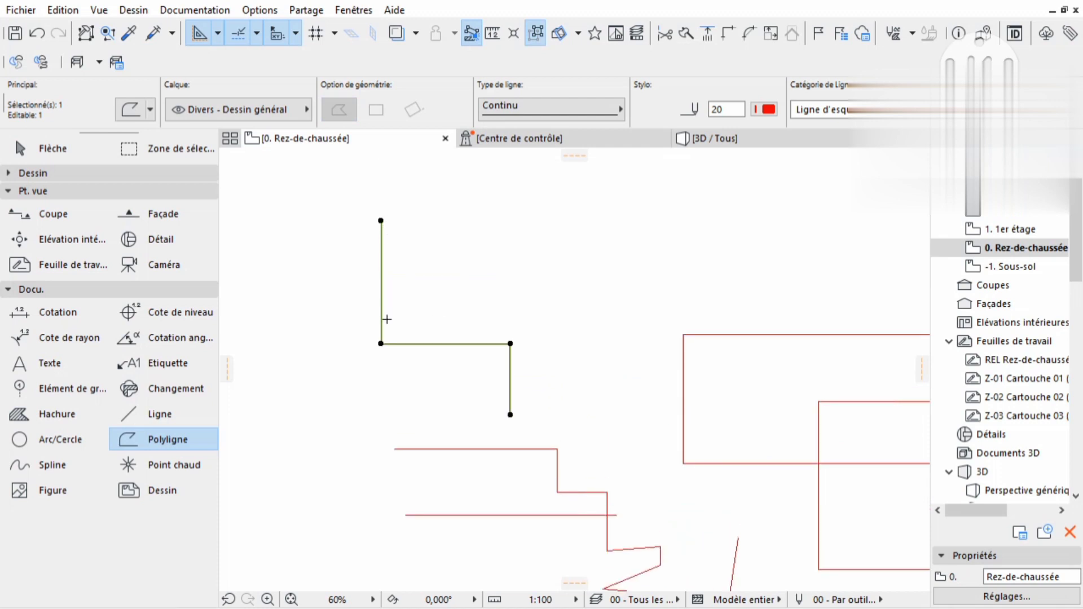
{"action": "middle_click_drag", "start_coordinate": [506, 385], "coordinate": [495, 301]}
{"action": "key", "text": "Escape"}
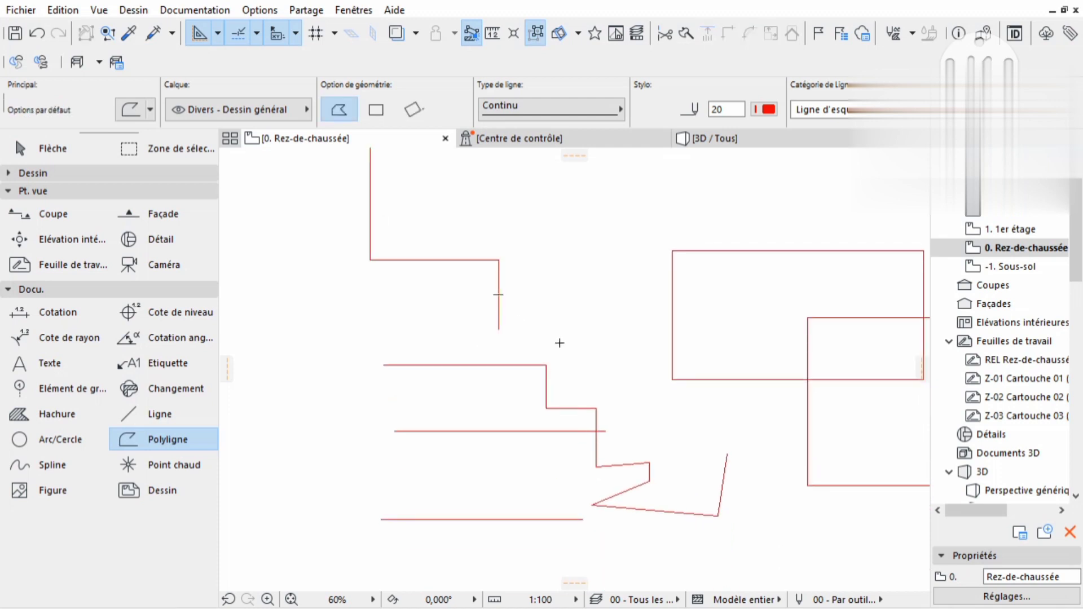
Select the upper horizontal segment of the chained line to inspect it as a separate element, and clear the selection
{"action": "right_click", "coordinate": [516, 367]}
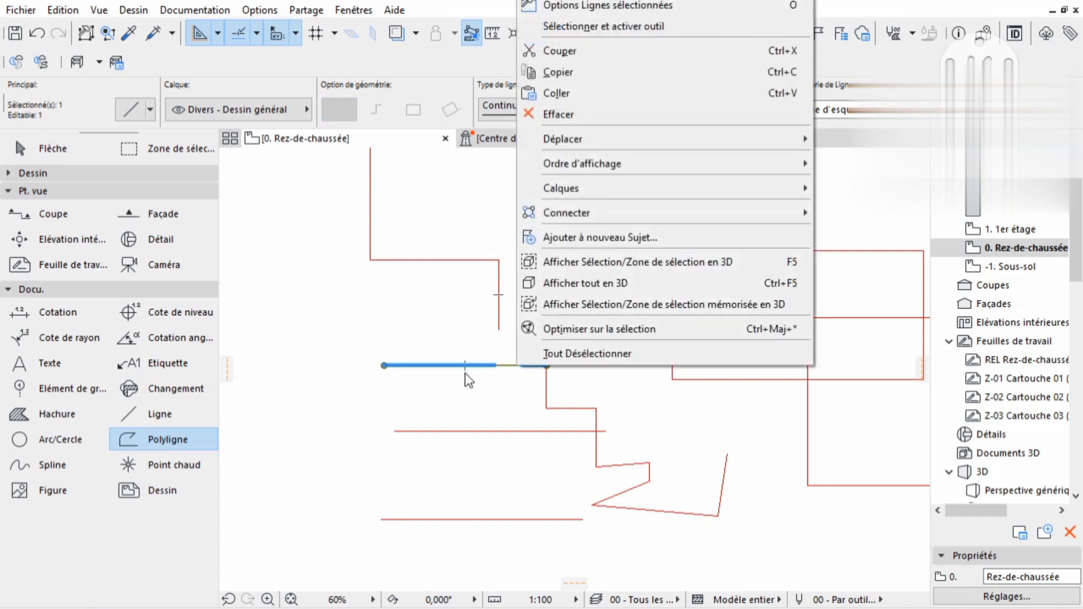
{"action": "left_click", "coordinate": [465, 372]}
{"action": "middle_click_drag", "start_coordinate": [451, 377], "coordinate": [475, 349]}
{"action": "scroll", "coordinate": [475, 348], "scroll_direction": "up", "scroll_amount": 1}
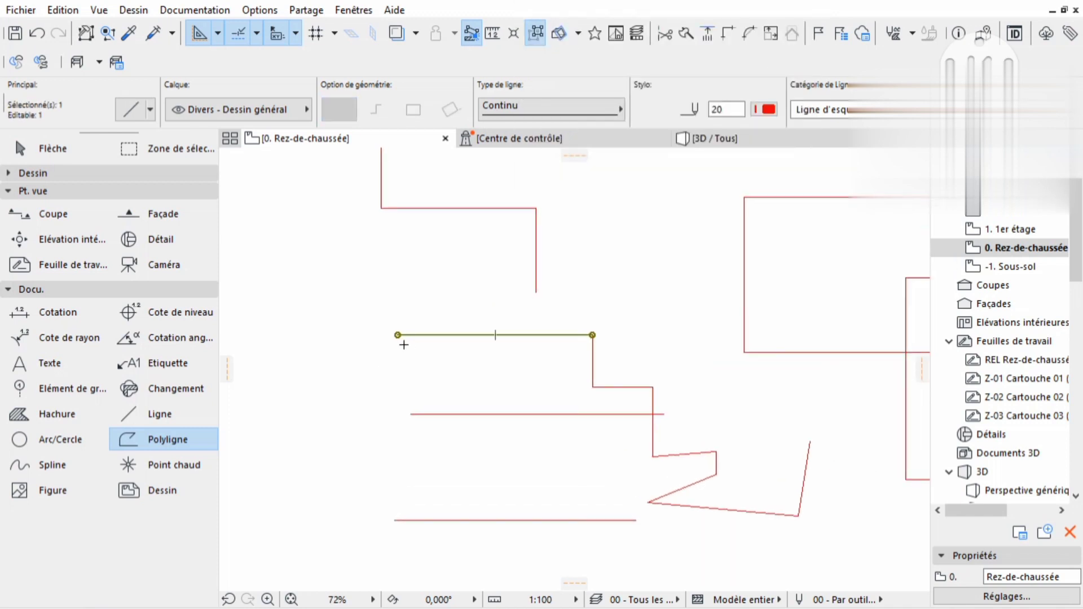
{"action": "scroll", "coordinate": [475, 337], "scroll_direction": "down", "scroll_amount": 3}
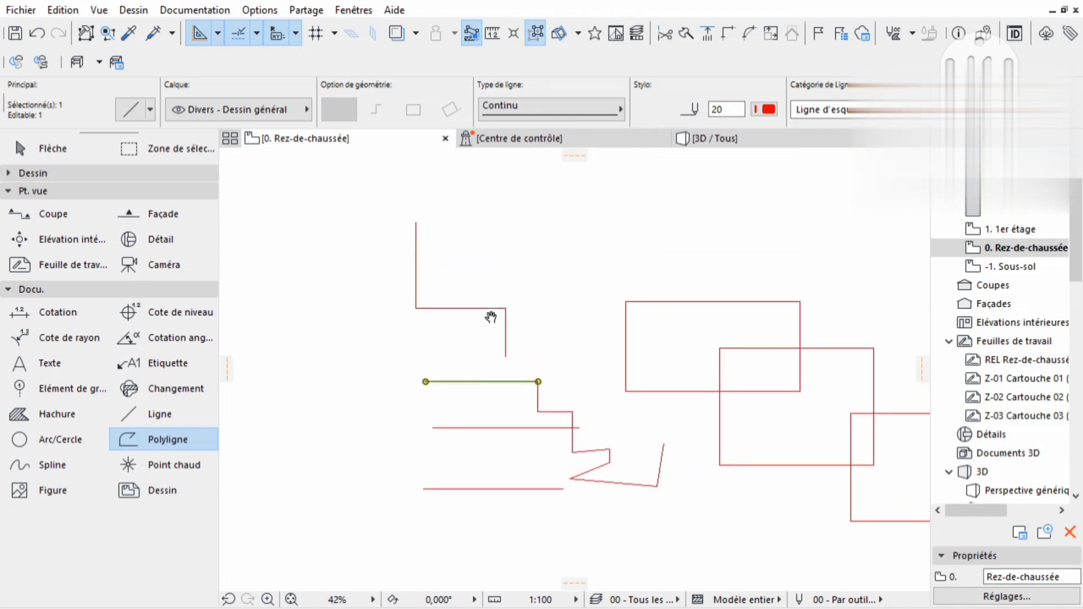
{"action": "middle_click_drag", "start_coordinate": [492, 315], "coordinate": [477, 356]}
{"action": "key", "text": "Escape"}
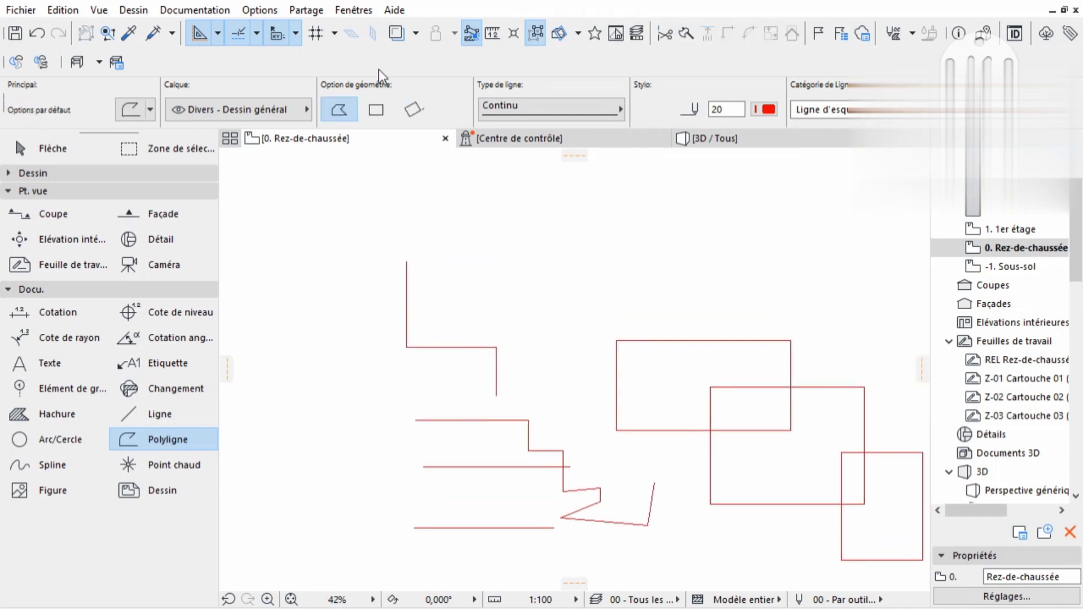
Draw three overlapping rectangles with the Polyline tool's rectangular geometry, descending diagonally above the line-based rectangles
{"action": "left_click", "coordinate": [376, 109]}
{"action": "scroll", "coordinate": [444, 186], "scroll_direction": "right", "scroll_amount": 2, "text": "shift"}
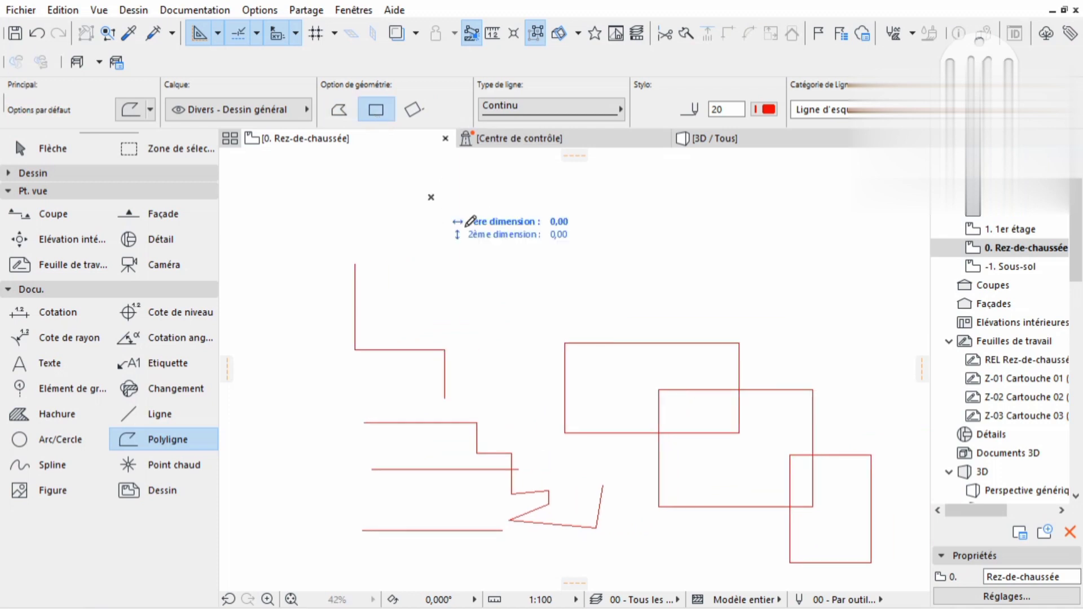
{"action": "left_click", "coordinate": [570, 255]}
{"action": "left_click", "coordinate": [527, 226]}
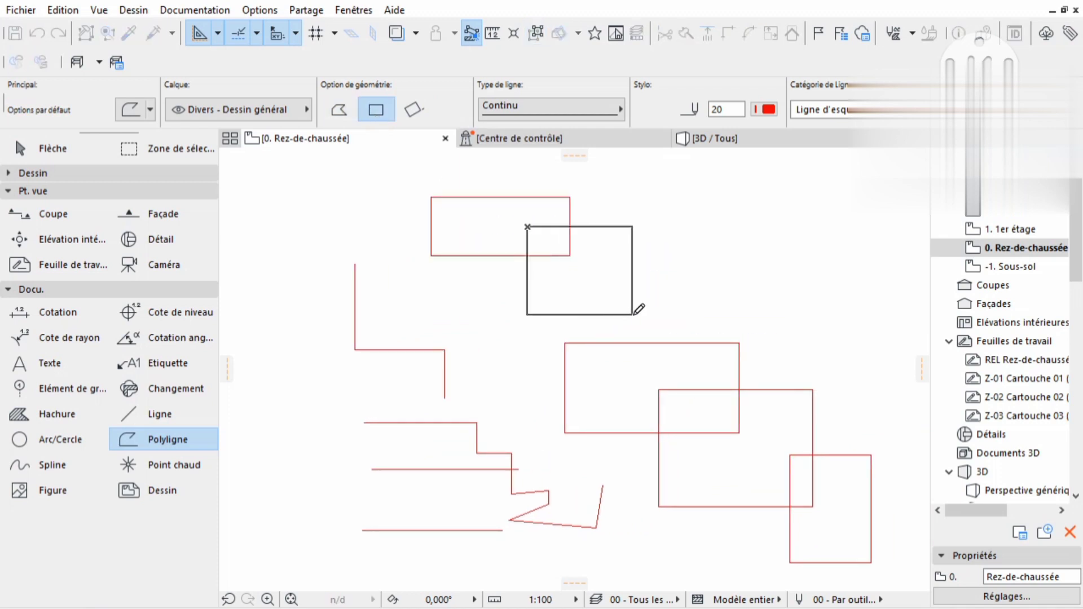
{"action": "left_click", "coordinate": [632, 314]}
{"action": "left_click", "coordinate": [613, 265]}
{"action": "left_click", "coordinate": [700, 326]}
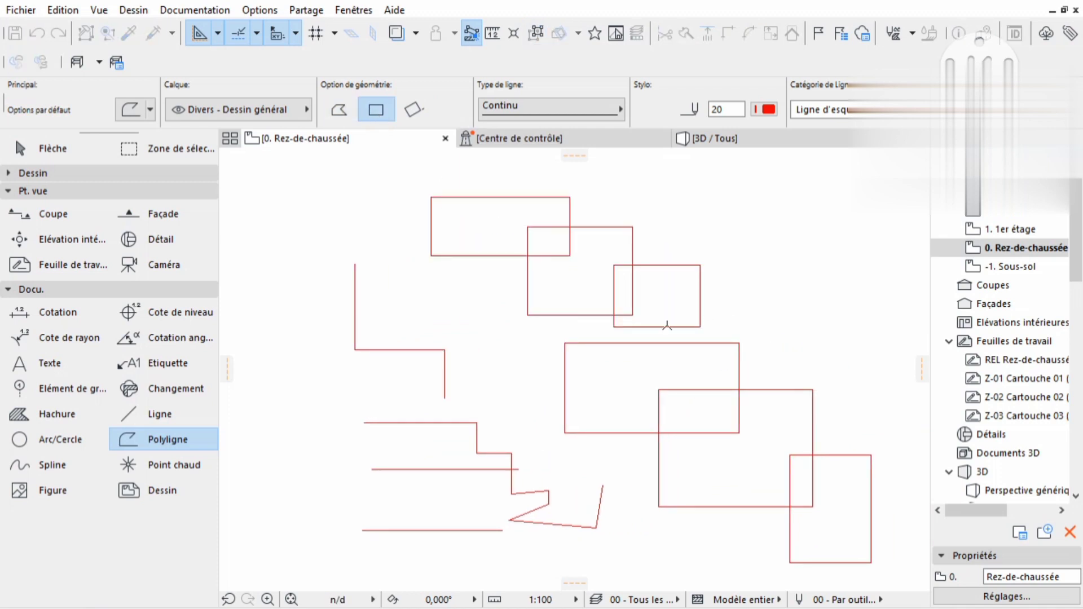
Switch to the Arrow tool and select the uppermost polyline rectangle to inspect it as one closed element
{"action": "scroll", "coordinate": [576, 313], "scroll_direction": "right", "scroll_amount": 3, "text": "shift"}
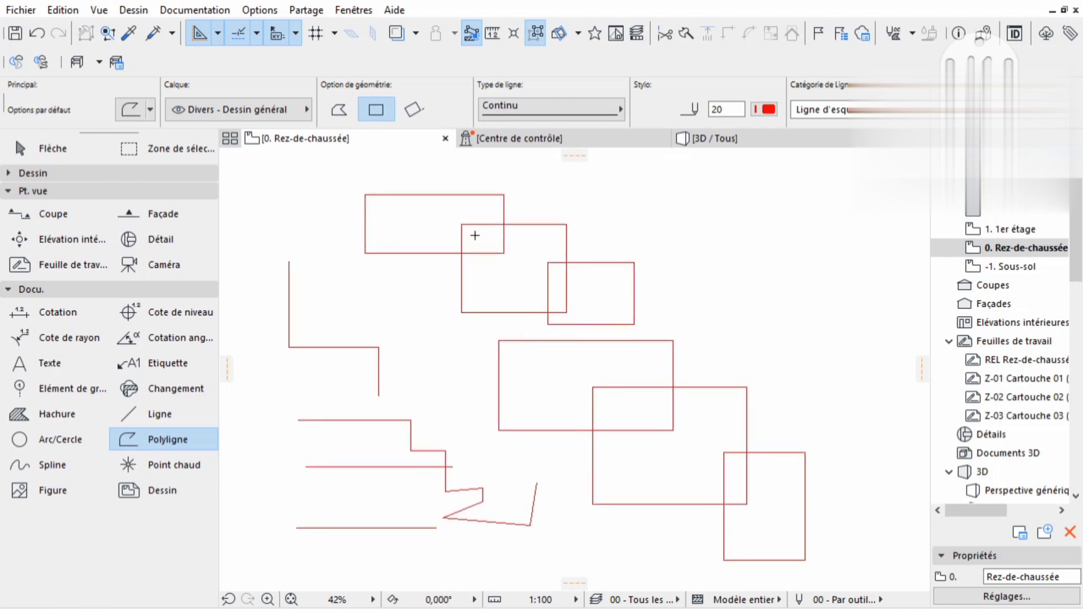
{"action": "middle_click_drag", "start_coordinate": [475, 235], "coordinate": [516, 265]}
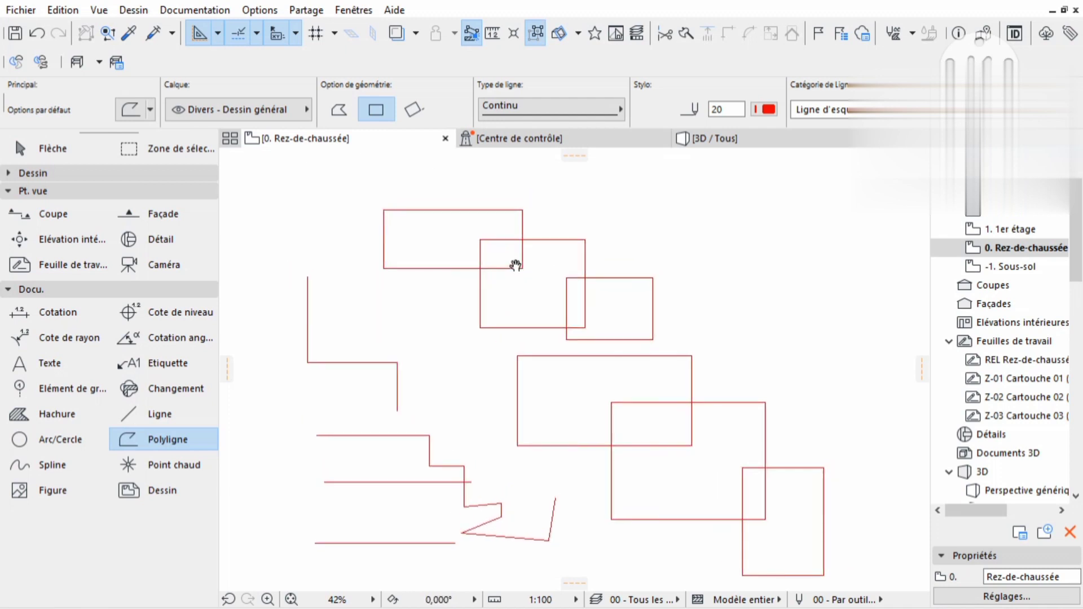
{"action": "left_click", "coordinate": [55, 148]}
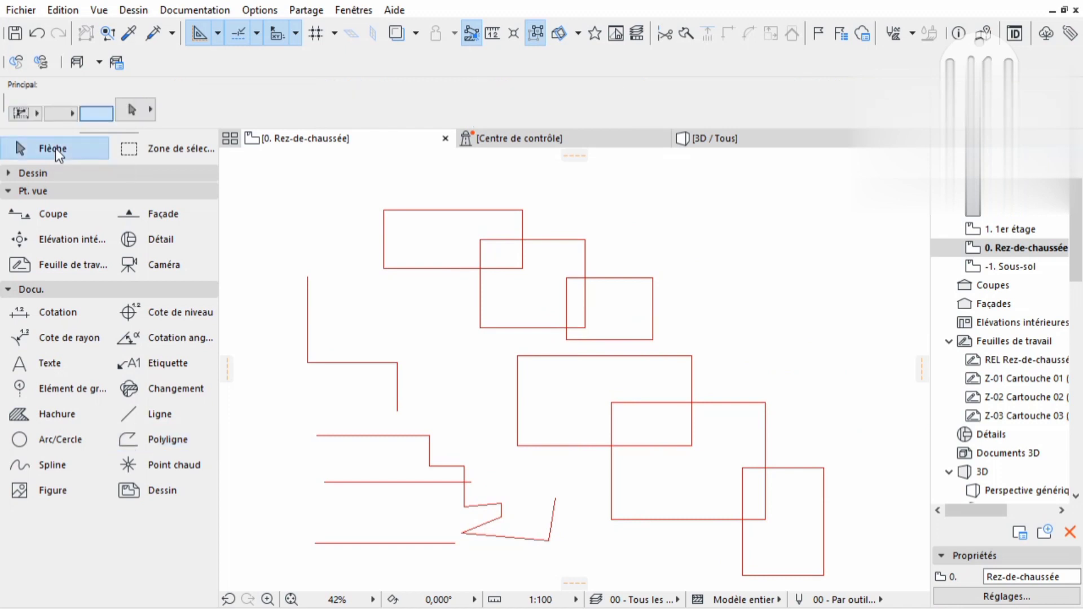
{"action": "left_click", "coordinate": [148, 115]}
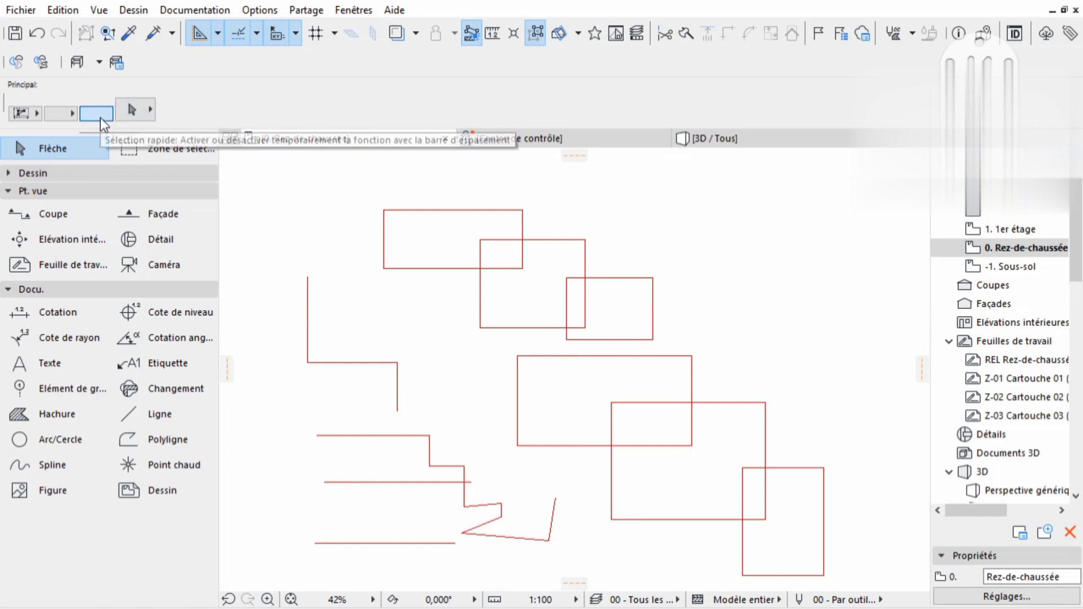
{"action": "scroll", "coordinate": [488, 262], "scroll_direction": "down", "scroll_amount": 1}
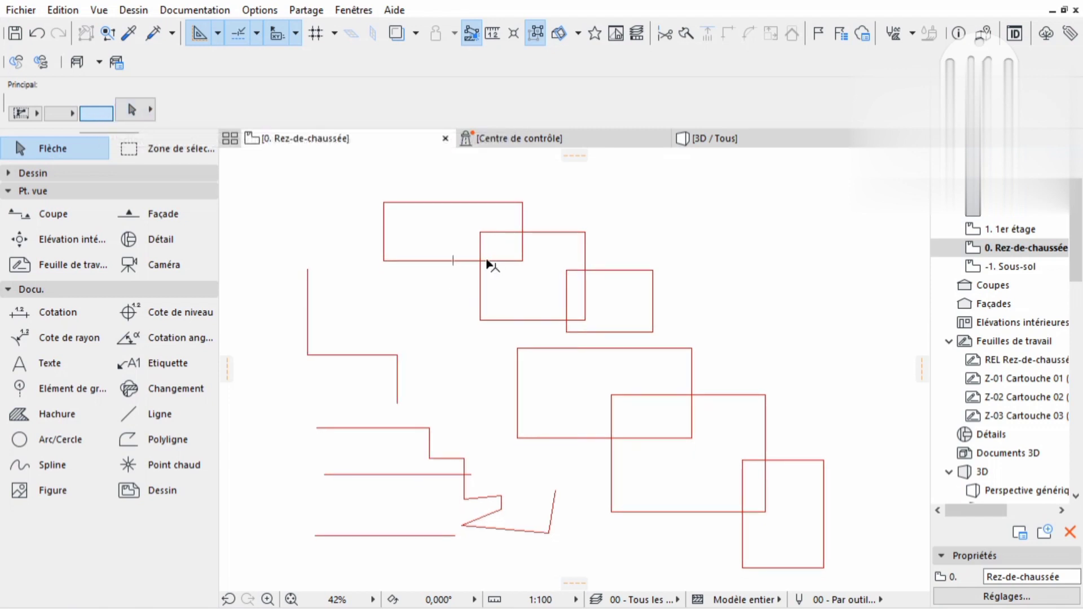
{"action": "left_click", "coordinate": [488, 260]}
{"action": "middle_click_drag", "start_coordinate": [511, 306], "coordinate": [520, 326]}
{"action": "scroll", "coordinate": [489, 262], "scroll_direction": "up", "scroll_amount": 3}
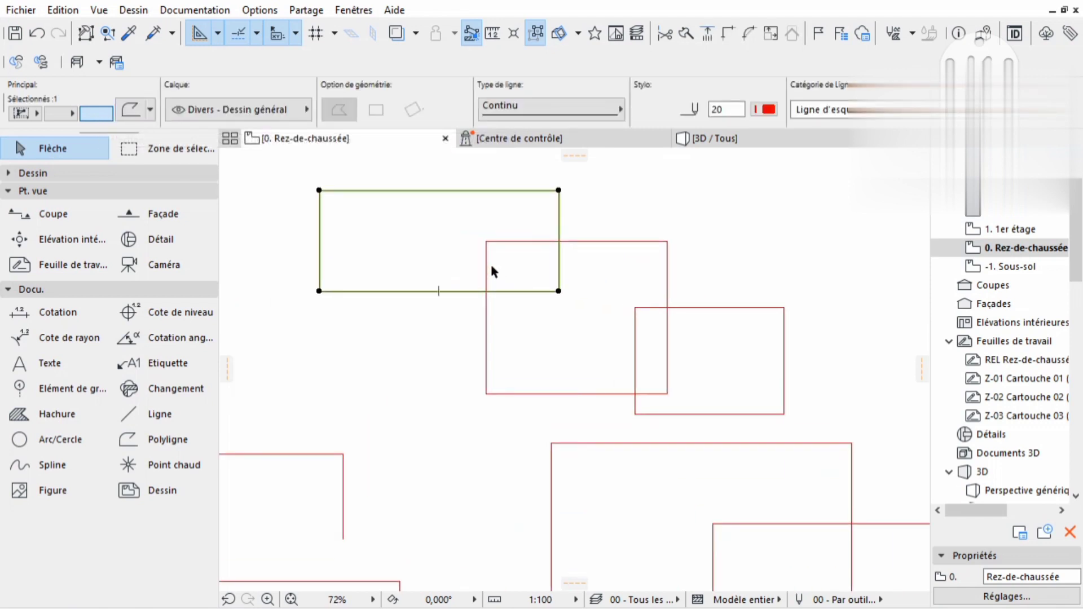
Select the lowest of the three polyline rectangles to inspect its four nodes as one element
{"action": "scroll", "coordinate": [489, 262], "scroll_direction": "down", "scroll_amount": 3}
{"action": "middle_click_drag", "start_coordinate": [505, 277], "coordinate": [456, 267]}
{"action": "left_click", "coordinate": [552, 281]}
{"action": "middle_click_drag", "start_coordinate": [523, 335], "coordinate": [534, 237]}
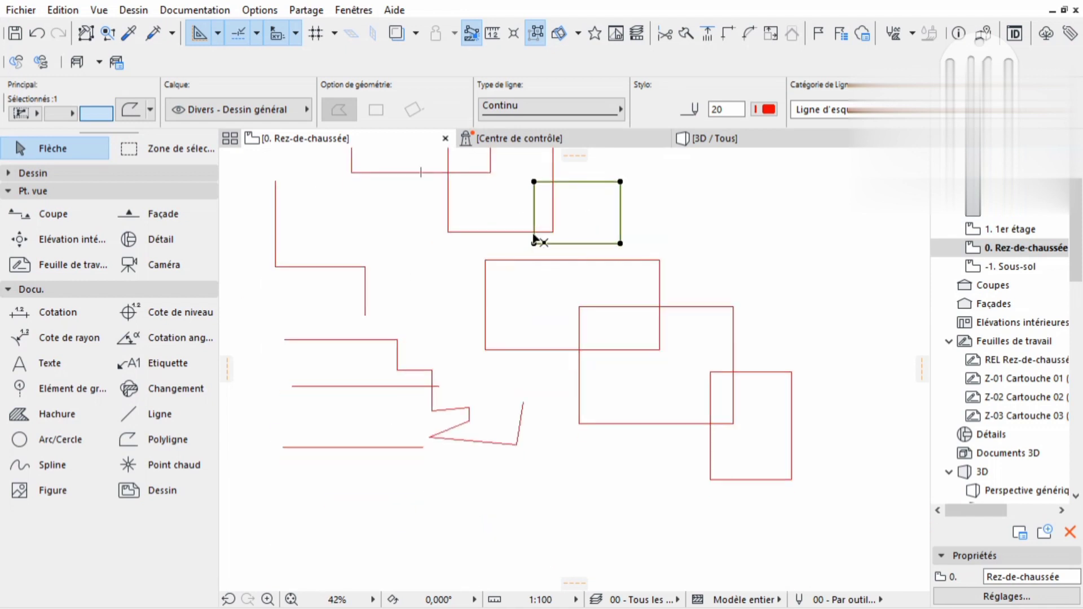
Select the left and top edges of the uppermost line-based rectangle separately to inspect them, and clear the selection
{"action": "left_click", "coordinate": [486, 312]}
{"action": "middle_click_drag", "start_coordinate": [526, 309], "coordinate": [543, 292]}
{"action": "left_click", "coordinate": [526, 245]}
{"action": "scroll", "coordinate": [543, 292], "scroll_direction": "down", "scroll_amount": 5}
{"action": "middle_click_drag", "start_coordinate": [454, 316], "coordinate": [319, 403]}
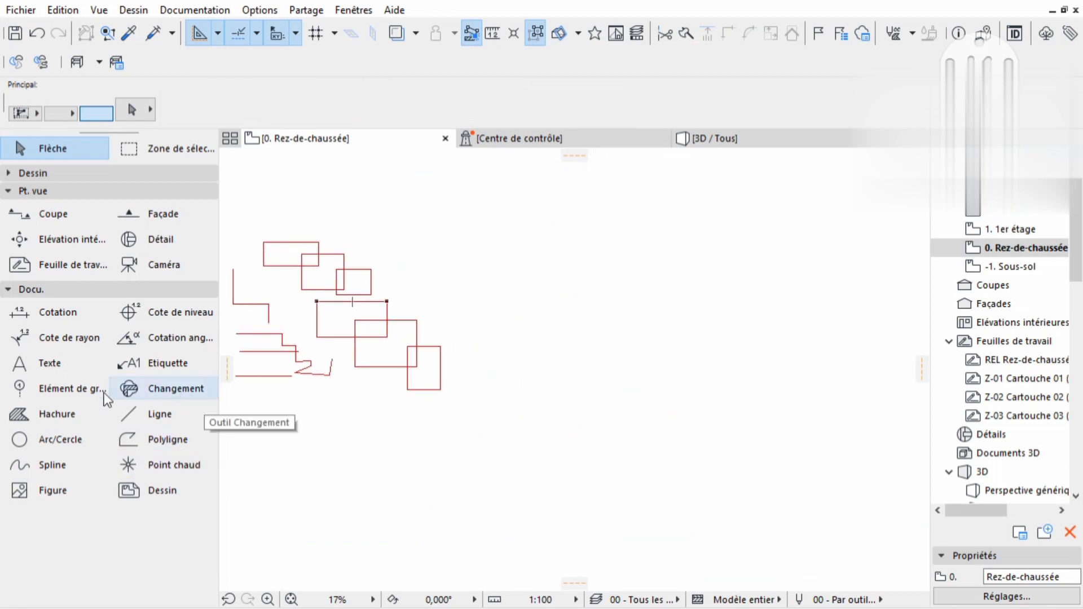
{"action": "key", "text": "Escape"}
Draw a closed, curved eleven-point shape in the empty area beside the rectangles with the Spline tool's natural geometry
{"action": "left_click", "coordinate": [55, 466]}
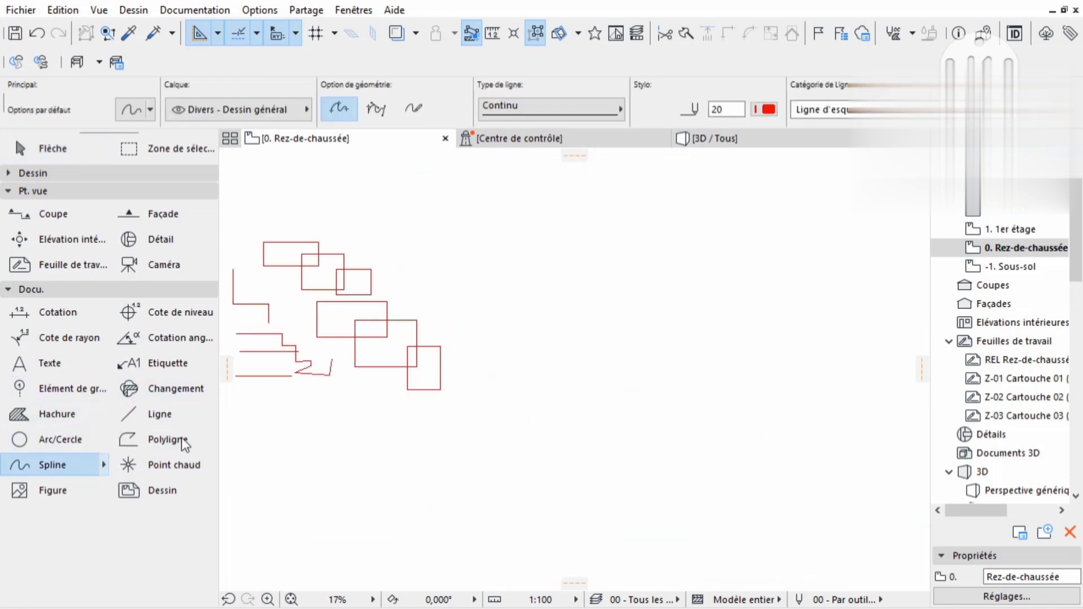
{"action": "left_click", "coordinate": [443, 287]}
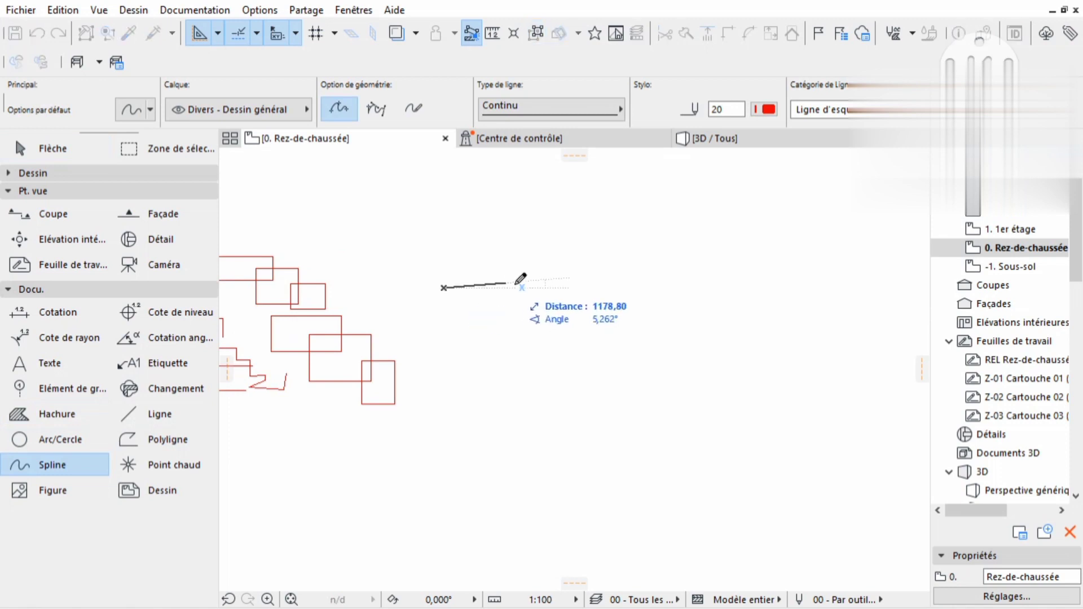
{"action": "left_click", "coordinate": [520, 288]}
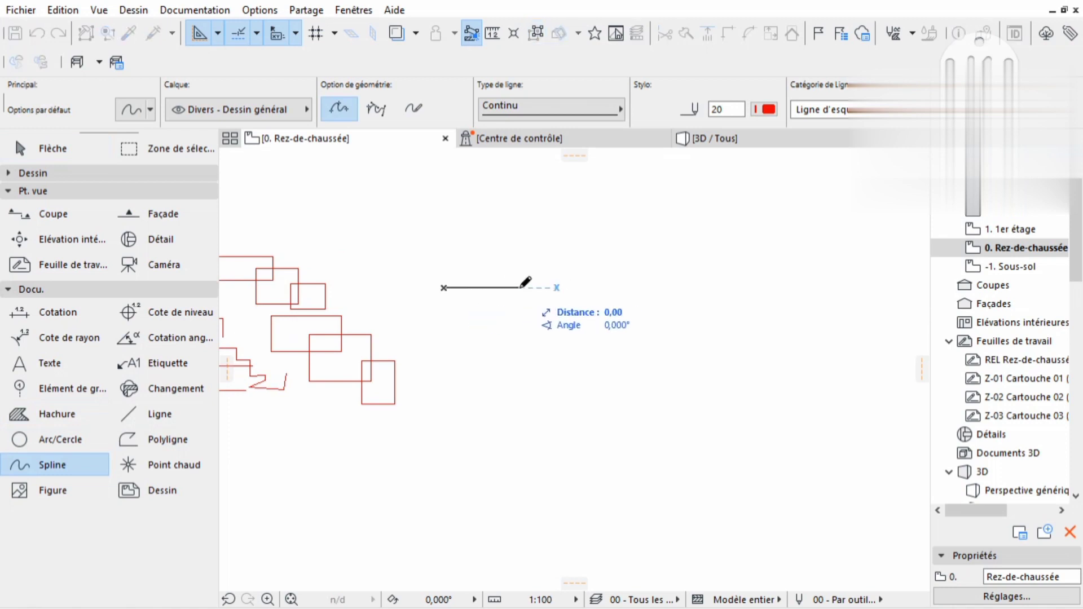
{"action": "left_click", "coordinate": [577, 268]}
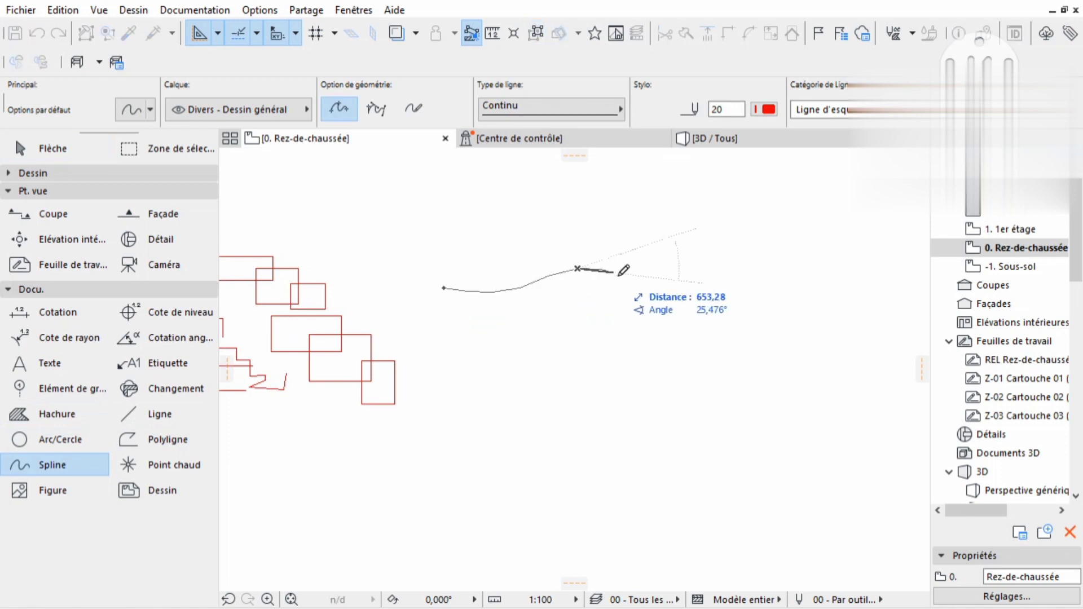
{"action": "left_click", "coordinate": [641, 292]}
{"action": "left_click", "coordinate": [706, 275]}
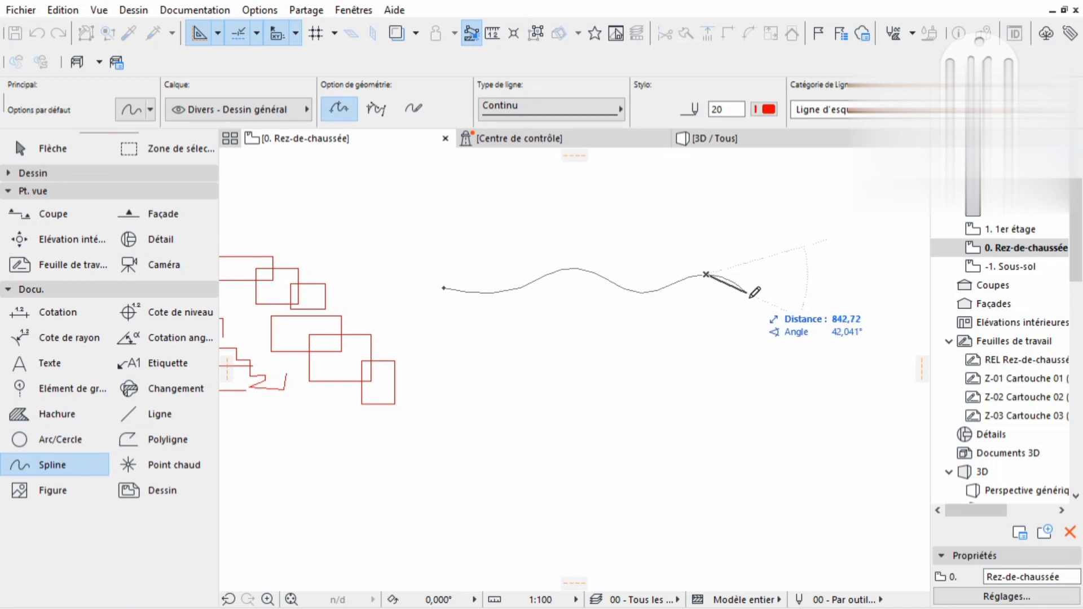
{"action": "left_click", "coordinate": [759, 333]}
{"action": "left_click", "coordinate": [672, 403]}
{"action": "left_click", "coordinate": [561, 415]}
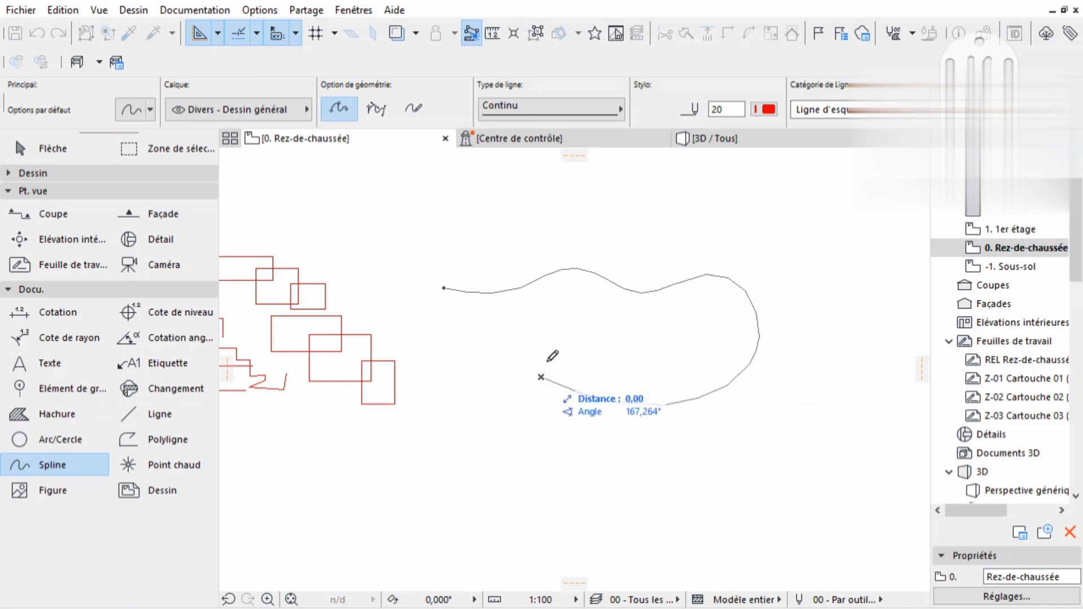
{"action": "left_click", "coordinate": [541, 377]}
{"action": "left_click", "coordinate": [610, 320]}
{"action": "left_click", "coordinate": [570, 296]}
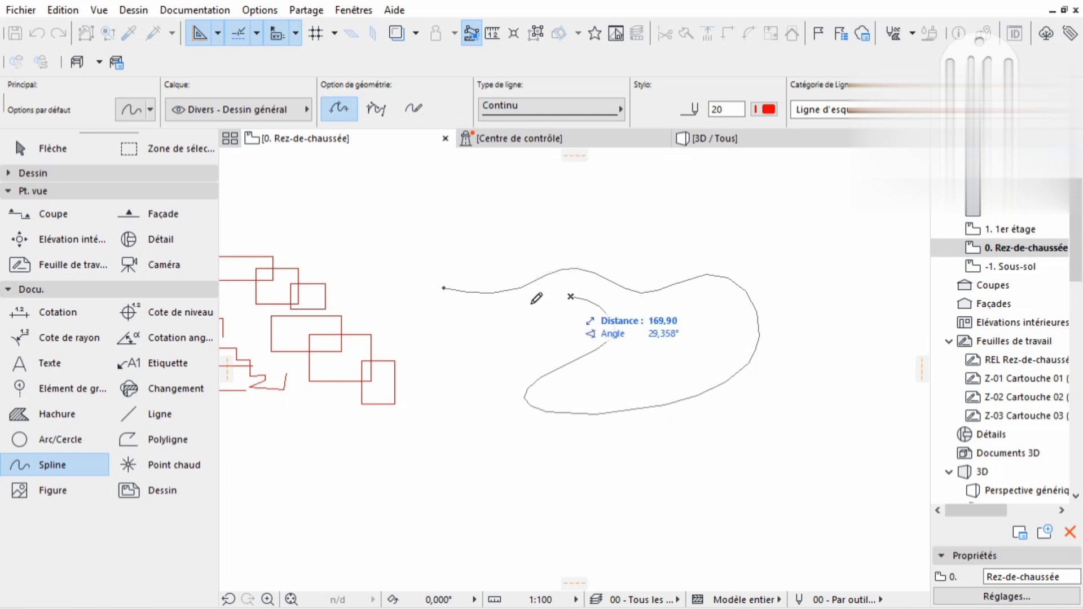
{"action": "left_click", "coordinate": [498, 310]}
{"action": "left_click", "coordinate": [443, 288]}
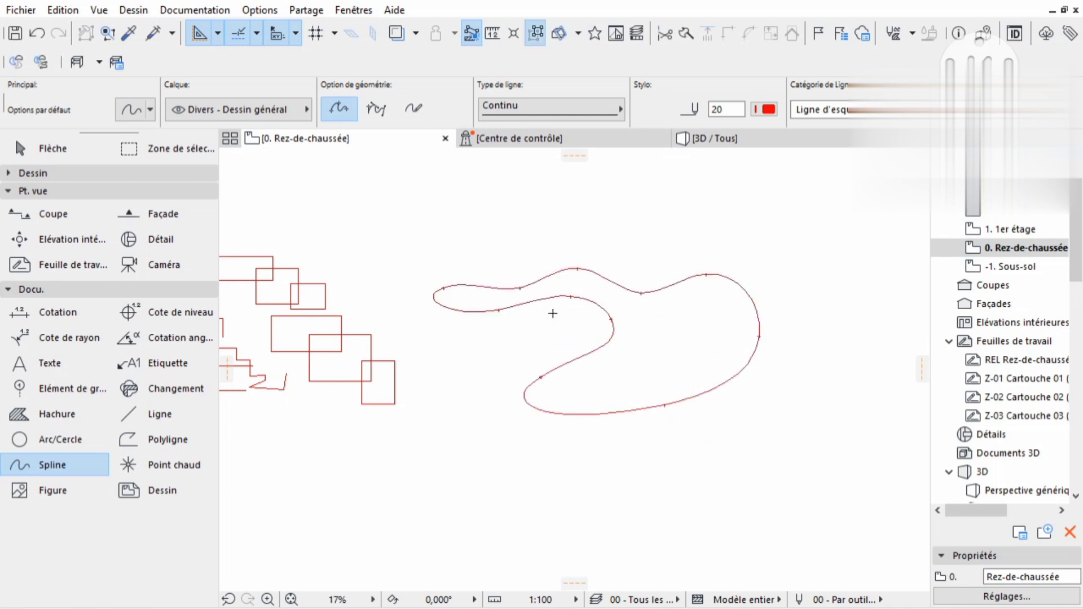
Select the closed spline to inspect its nodes as one element, and clear the selection
{"action": "left_click", "coordinate": [629, 322], "text": "shift"}
{"action": "scroll", "coordinate": [670, 340], "scroll_direction": "down", "scroll_amount": 1}
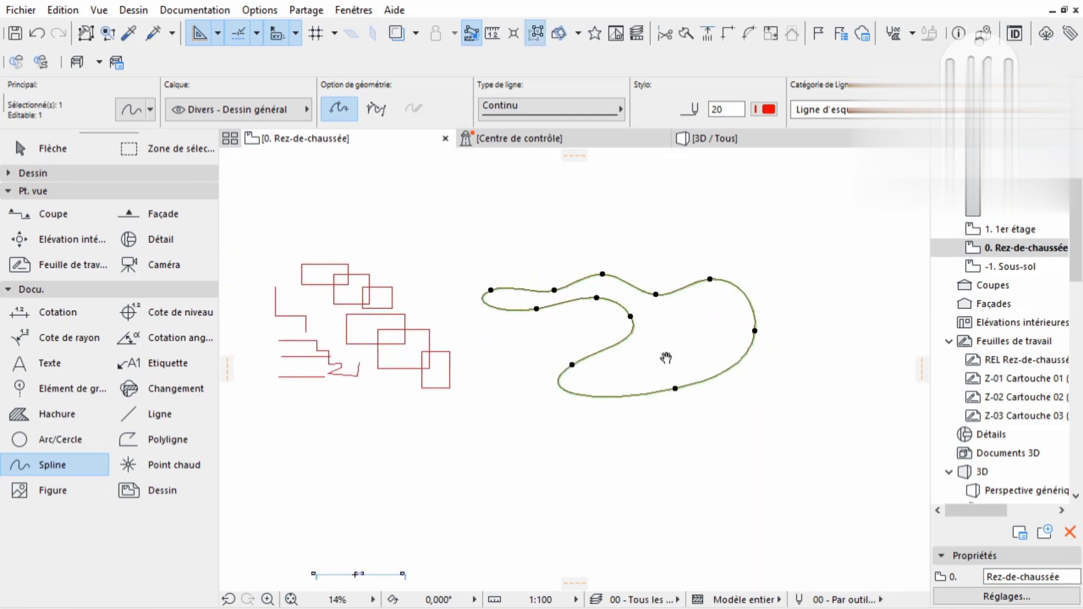
{"action": "scroll", "coordinate": [626, 306], "scroll_direction": "up", "scroll_amount": 3}
{"action": "scroll", "coordinate": [613, 303], "scroll_direction": "down", "scroll_amount": 3}
{"action": "scroll", "coordinate": [609, 305], "scroll_direction": "down", "scroll_amount": 1}
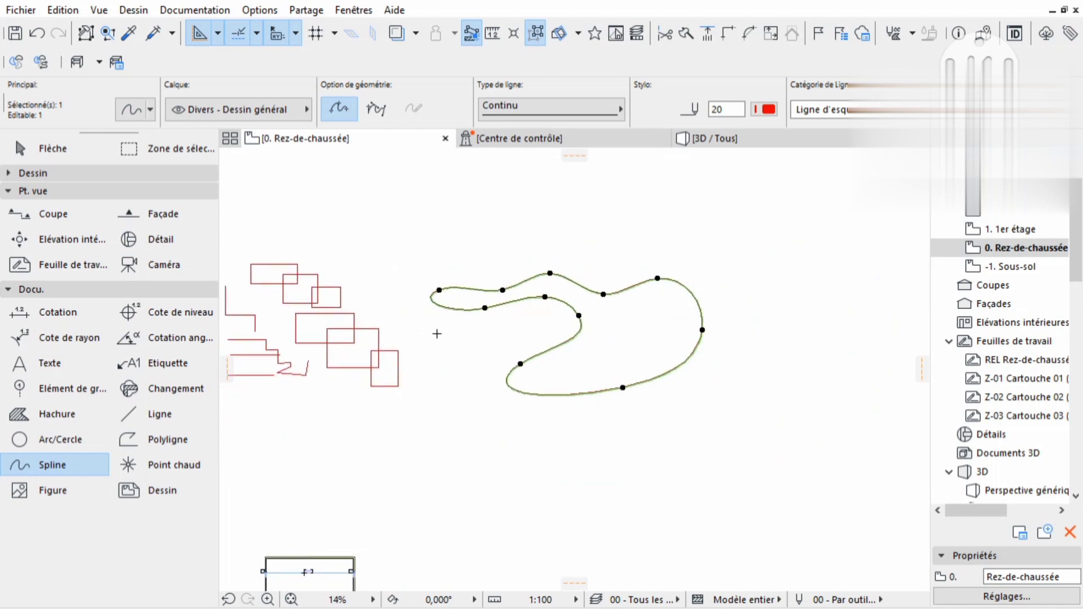
{"action": "key", "text": "Escape"}
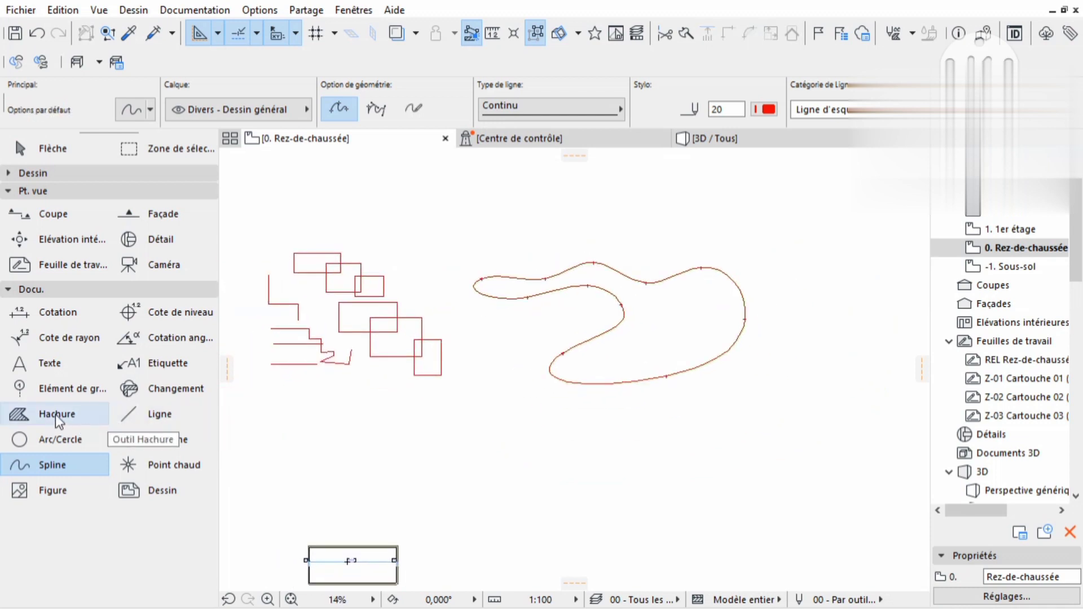
Fill the interior of the closed spline with a solid hatch by using the Magic Wand with the Fill tool
{"action": "left_click", "coordinate": [54, 414]}
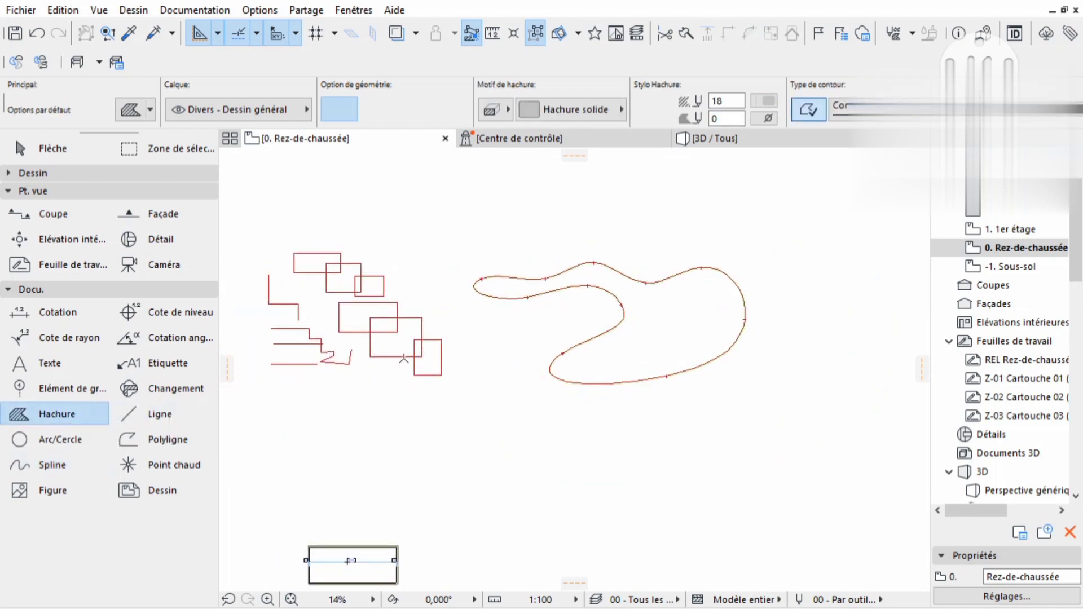
{"action": "middle_click_drag", "start_coordinate": [526, 297], "coordinate": [506, 311]}
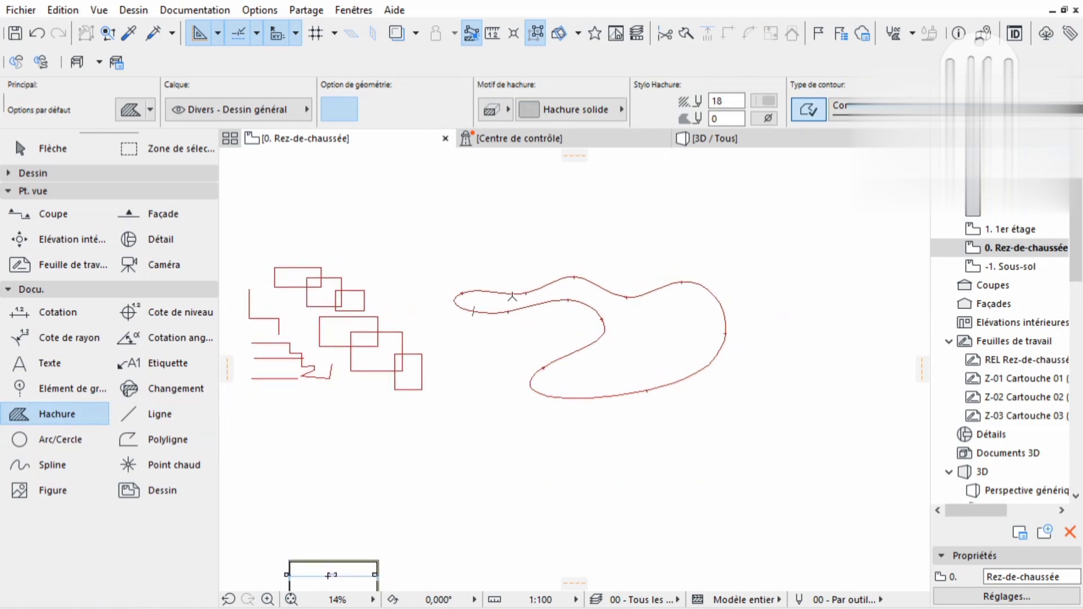
{"action": "middle_click_drag", "start_coordinate": [496, 249], "coordinate": [506, 232]}
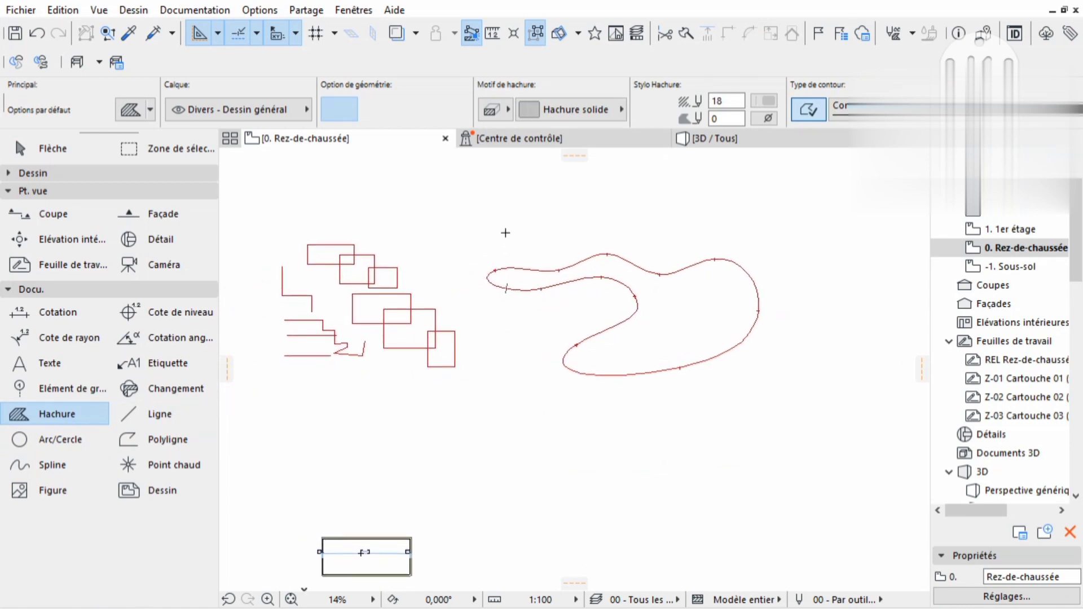
{"action": "middle_click_drag", "start_coordinate": [579, 276], "coordinate": [565, 289]}
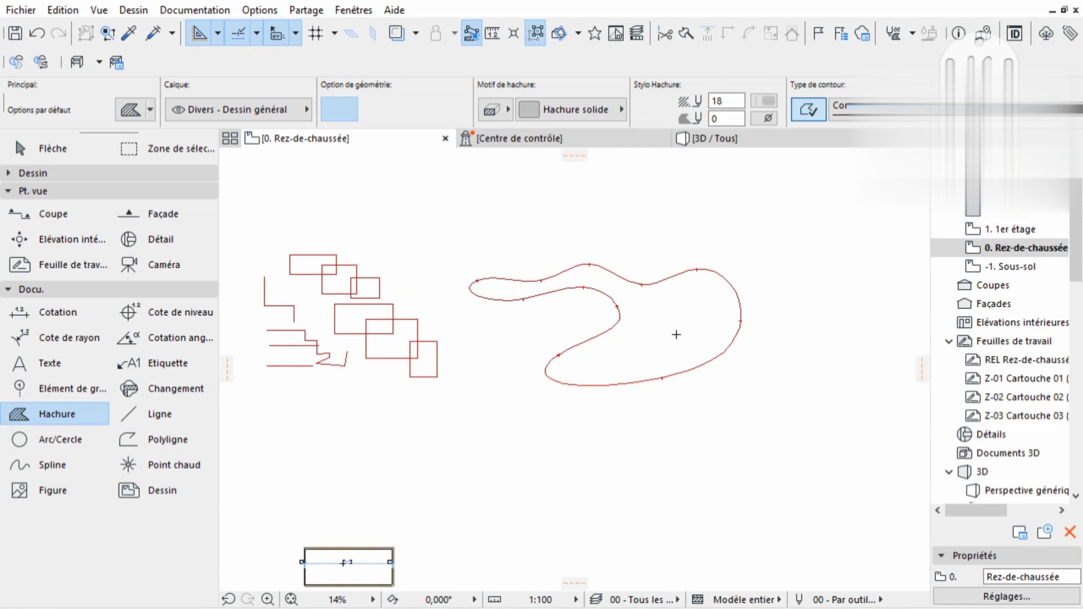
{"action": "key", "text": "space"}
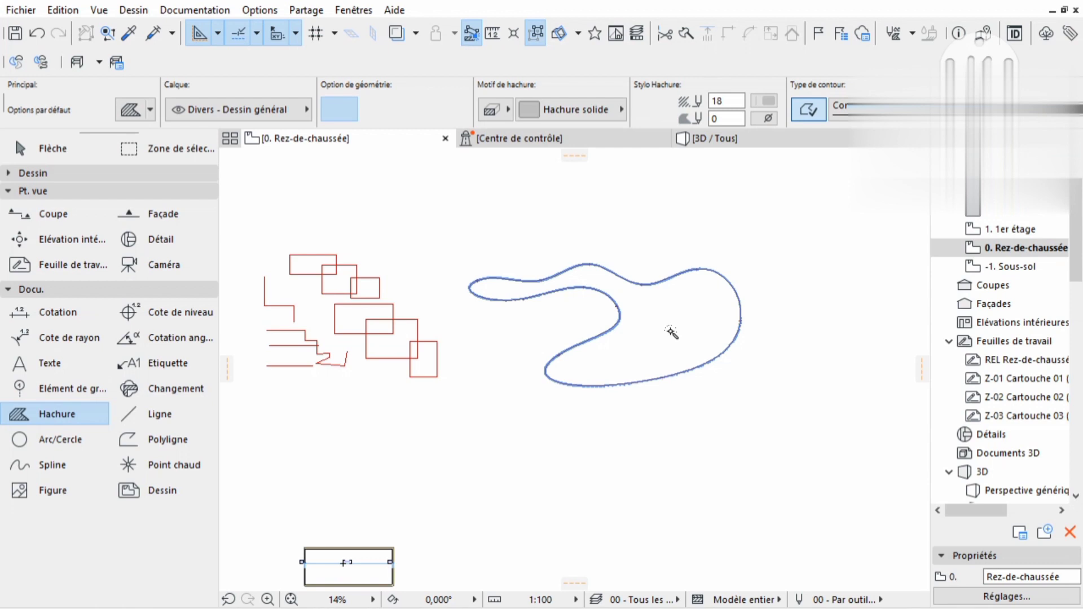
{"action": "left_click", "coordinate": [671, 333]}
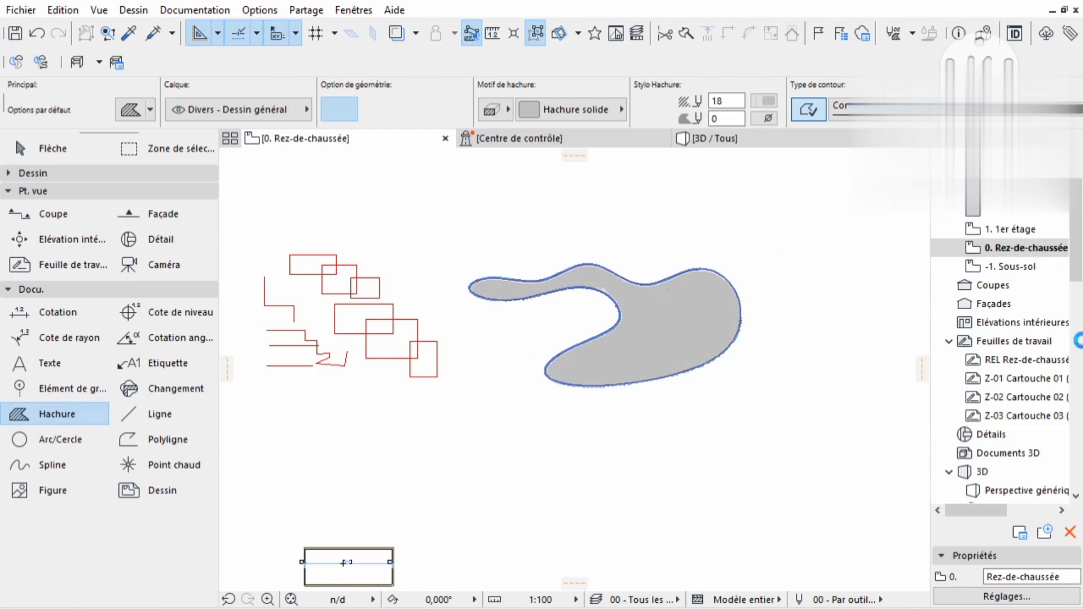
Draw a closed seven-point solid hatch polygon with a notched end in the empty area above the rectangles and the filled spline
{"action": "scroll", "coordinate": [862, 474], "scroll_direction": "up", "scroll_amount": 3}
{"action": "scroll", "coordinate": [705, 361], "scroll_direction": "down", "scroll_amount": 3}
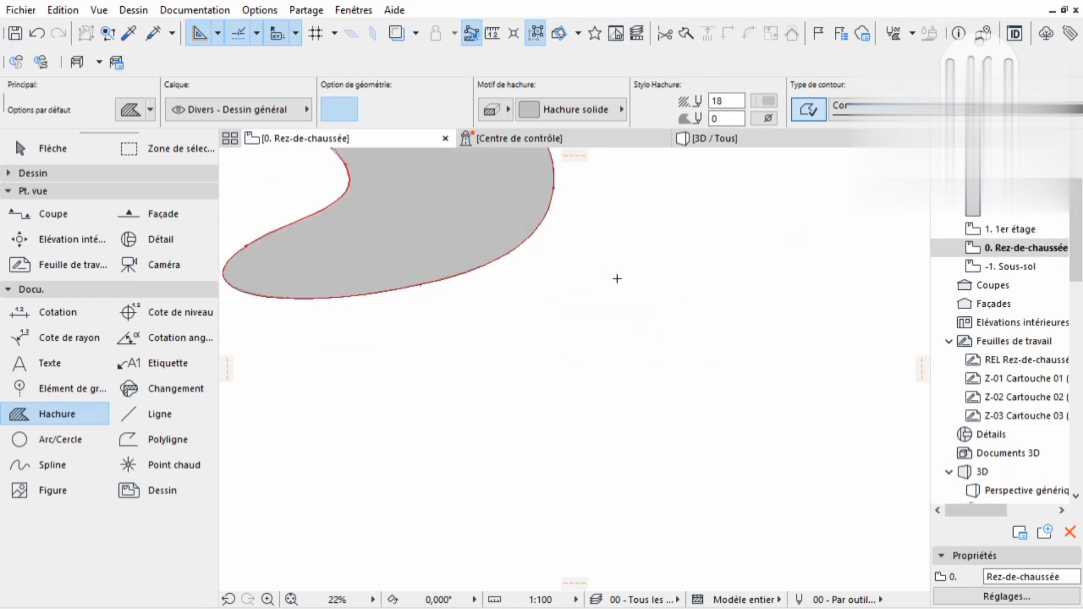
{"action": "middle_click_drag", "start_coordinate": [412, 362], "coordinate": [485, 348]}
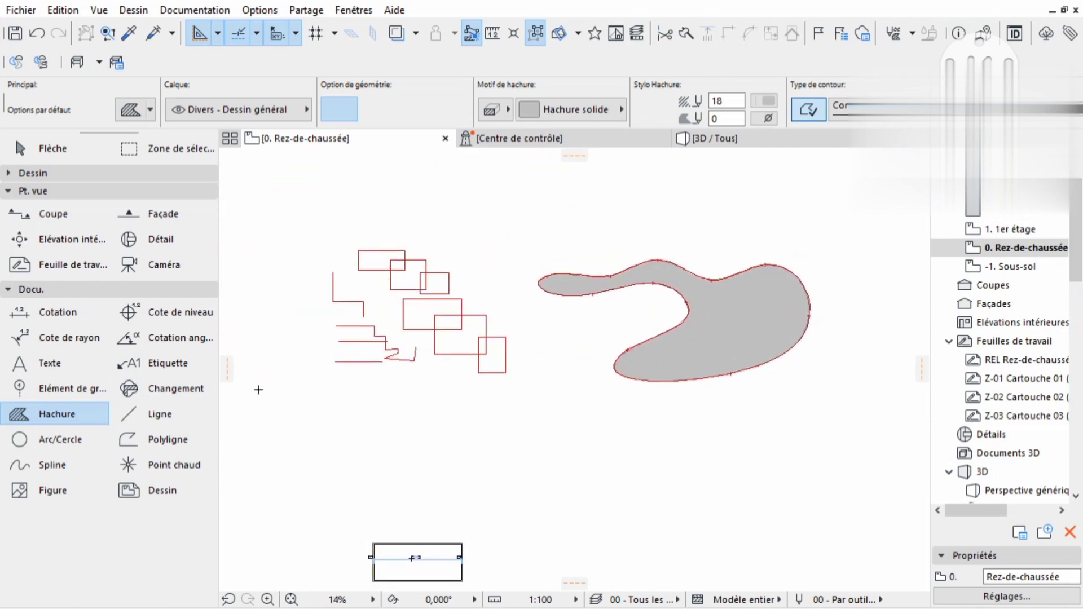
{"action": "middle_click_drag", "start_coordinate": [513, 314], "coordinate": [578, 287]}
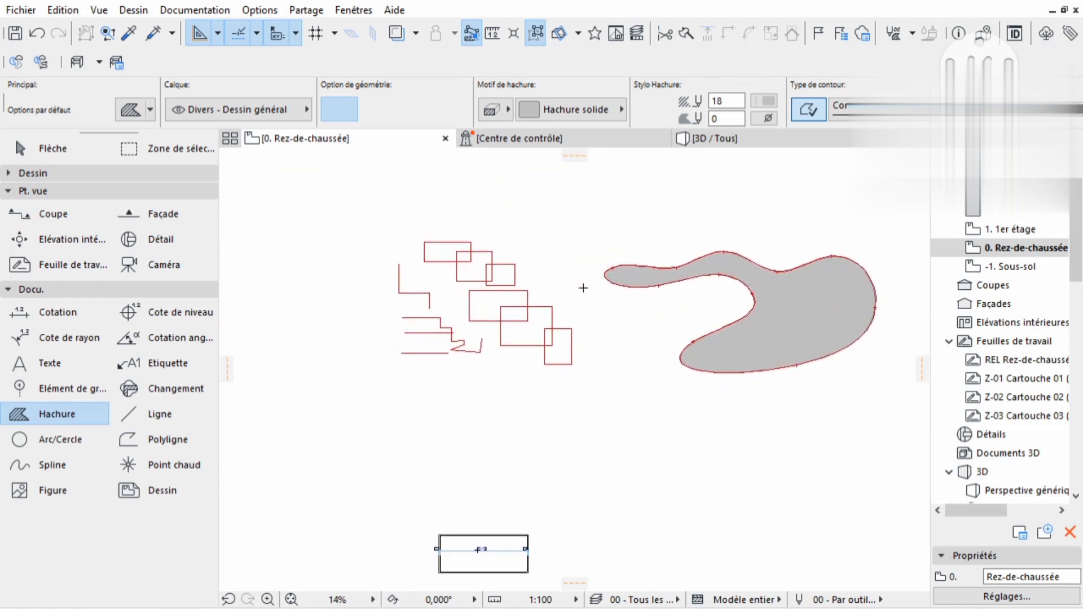
{"action": "scroll", "coordinate": [547, 273], "scroll_direction": "up", "scroll_amount": 3}
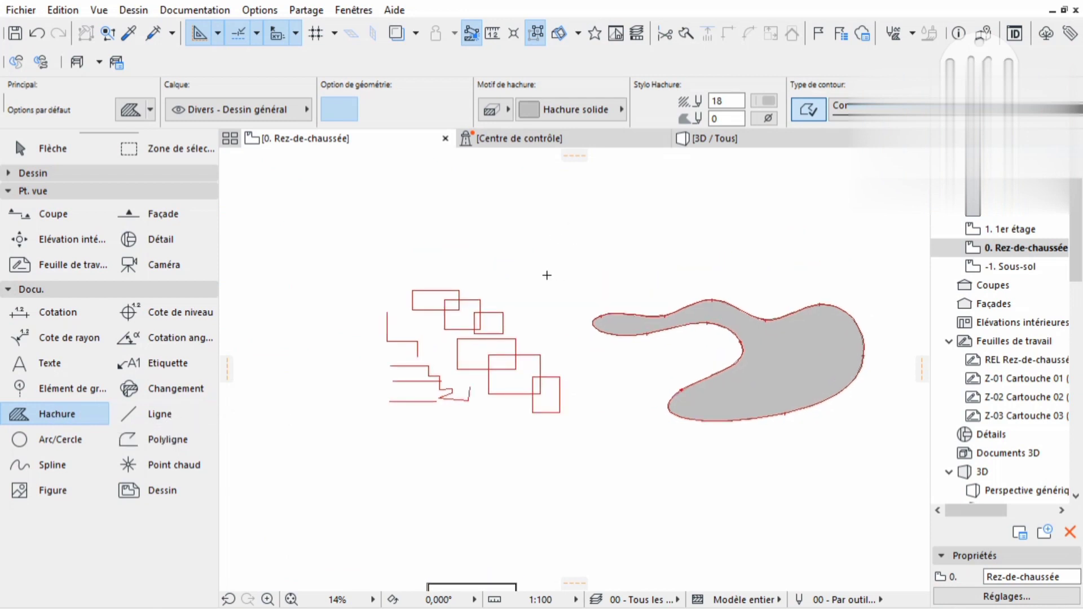
{"action": "left_click", "coordinate": [488, 287]}
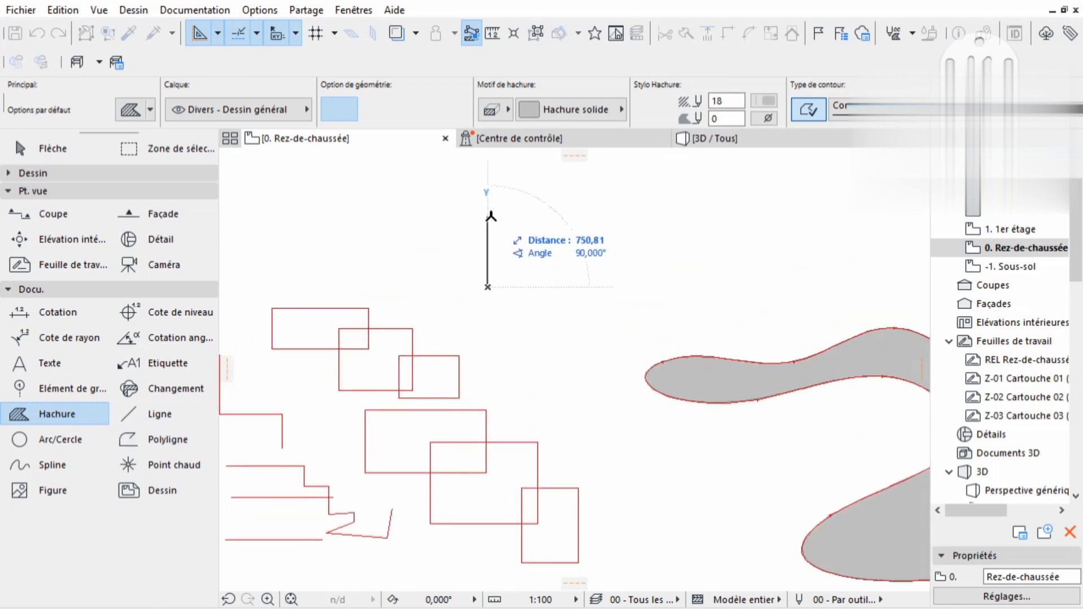
{"action": "left_click", "coordinate": [488, 214]}
{"action": "left_click", "coordinate": [606, 203]}
{"action": "left_click", "coordinate": [793, 250]}
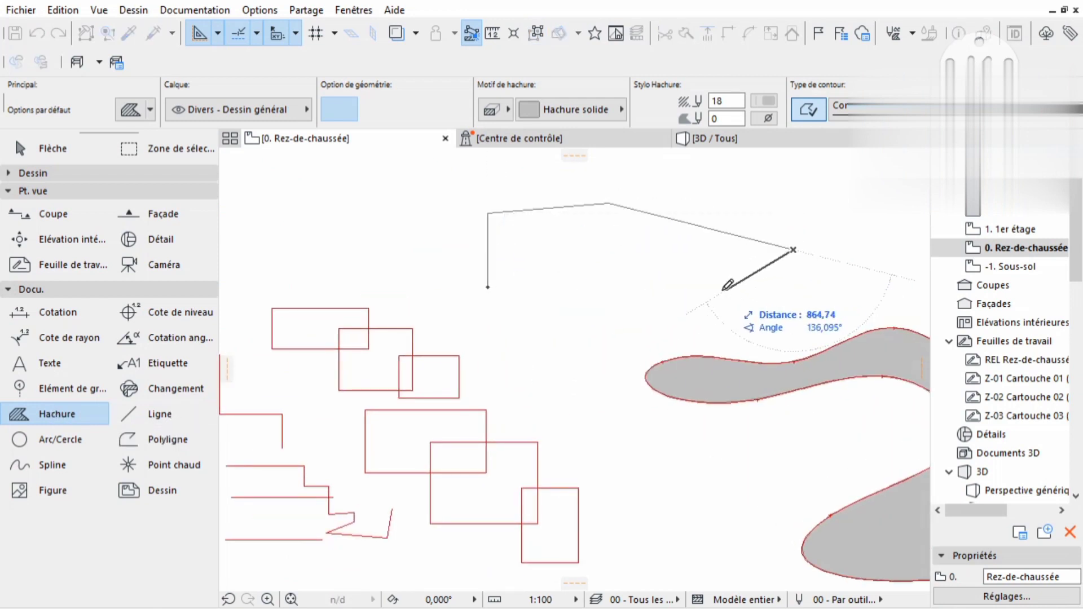
{"action": "left_click", "coordinate": [722, 291]}
{"action": "left_click", "coordinate": [575, 332]}
{"action": "left_click", "coordinate": [517, 255]}
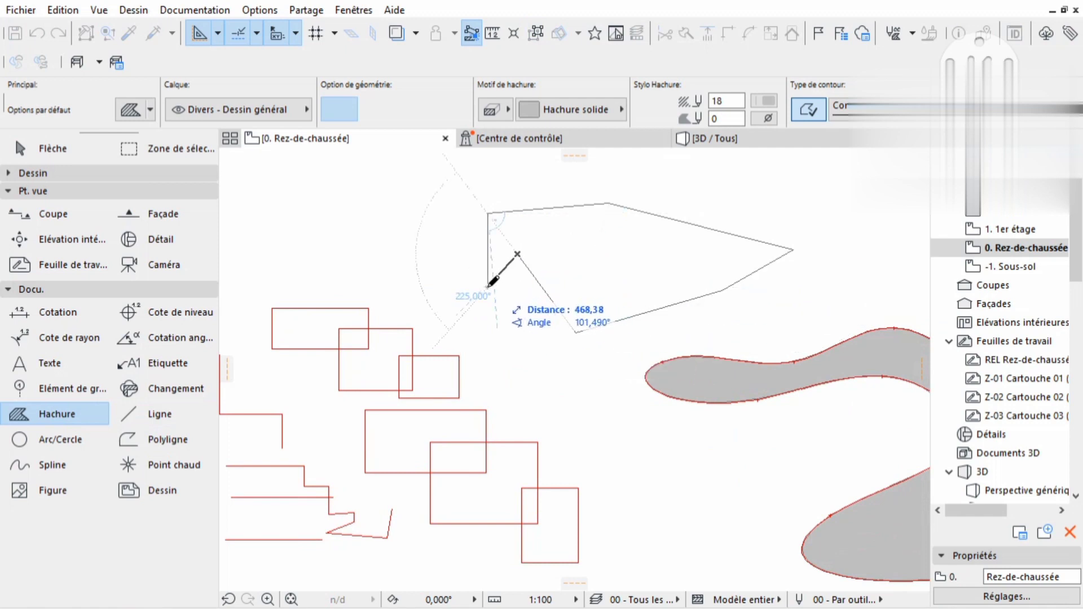
{"action": "left_click", "coordinate": [489, 286]}
{"action": "middle_click_drag", "start_coordinate": [617, 281], "coordinate": [559, 270]}
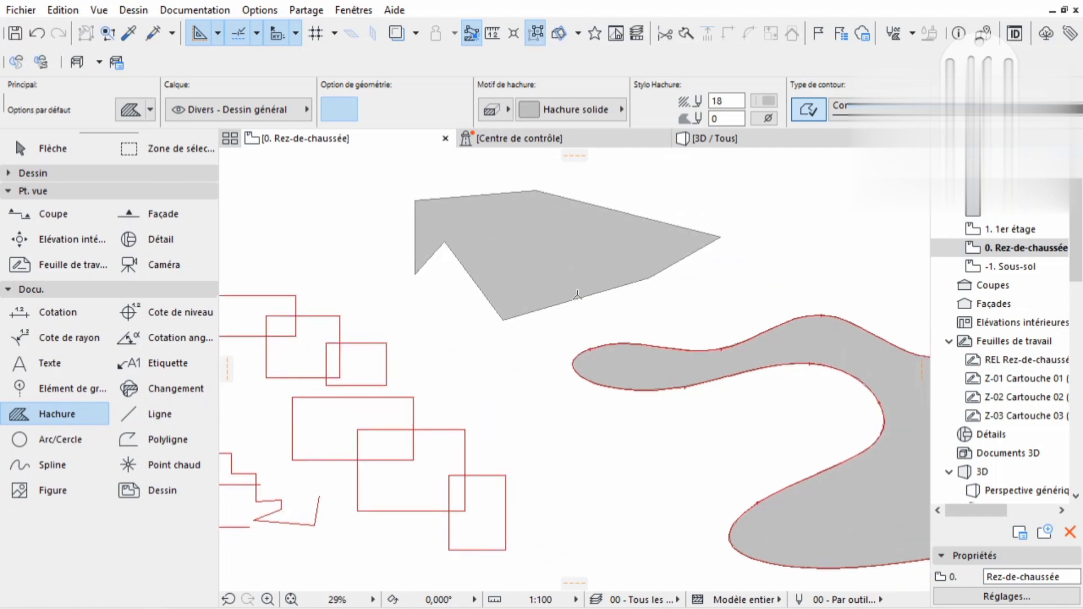
{"action": "scroll", "coordinate": [544, 272], "scroll_direction": "down", "scroll_amount": 2}
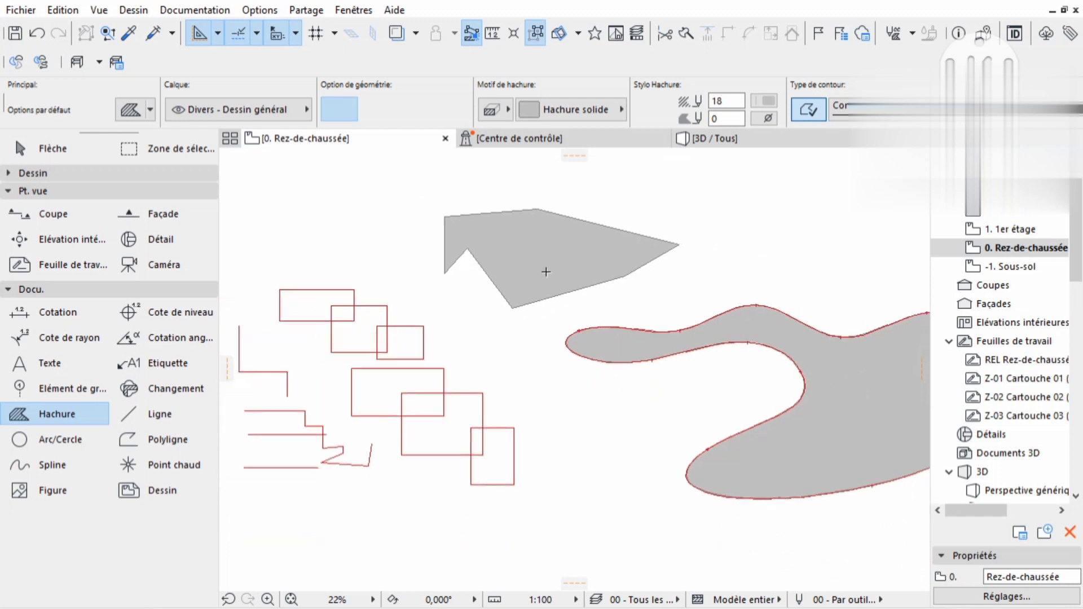
{"action": "middle_click_drag", "start_coordinate": [596, 305], "coordinate": [455, 286]}
{"action": "middle_click_drag", "start_coordinate": [606, 353], "coordinate": [549, 345]}
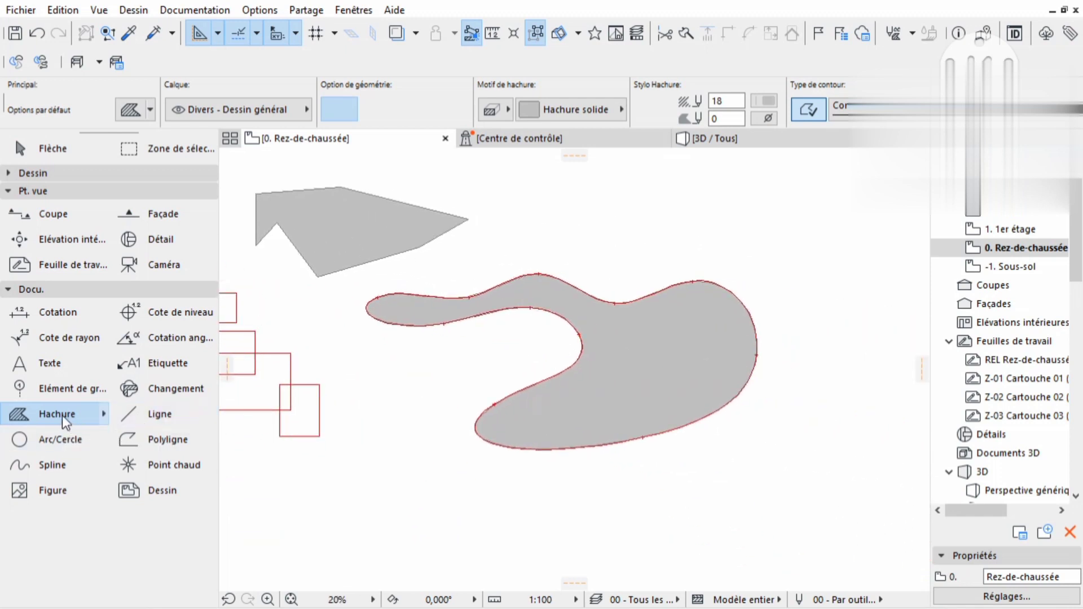
Set the Fill tool's defaults to a drafting fill with the Béton armé pattern
{"action": "left_click", "coordinate": [506, 109]}
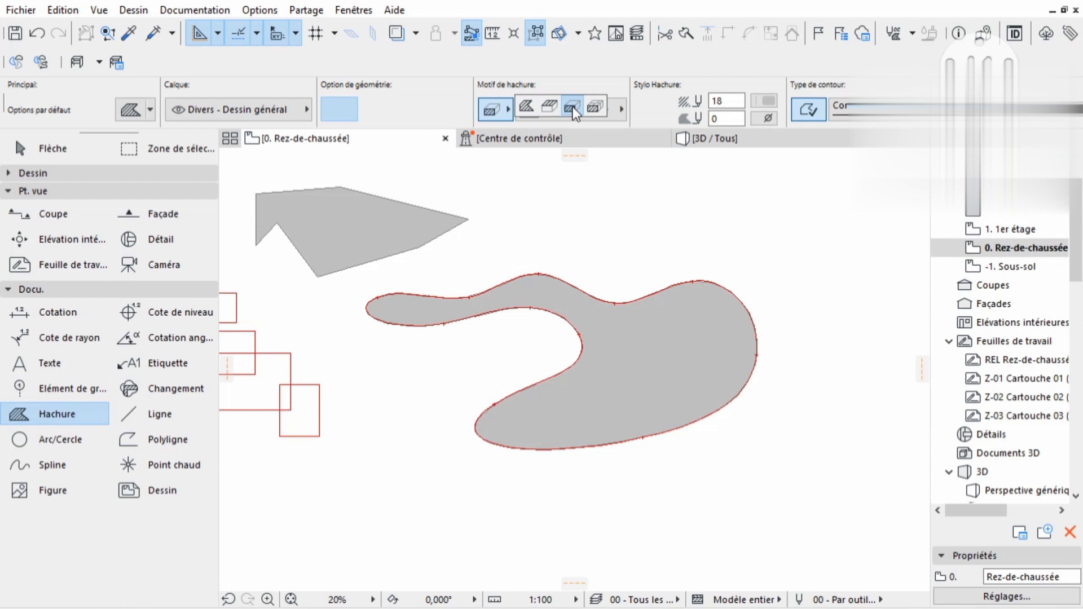
{"action": "left_click", "coordinate": [527, 107]}
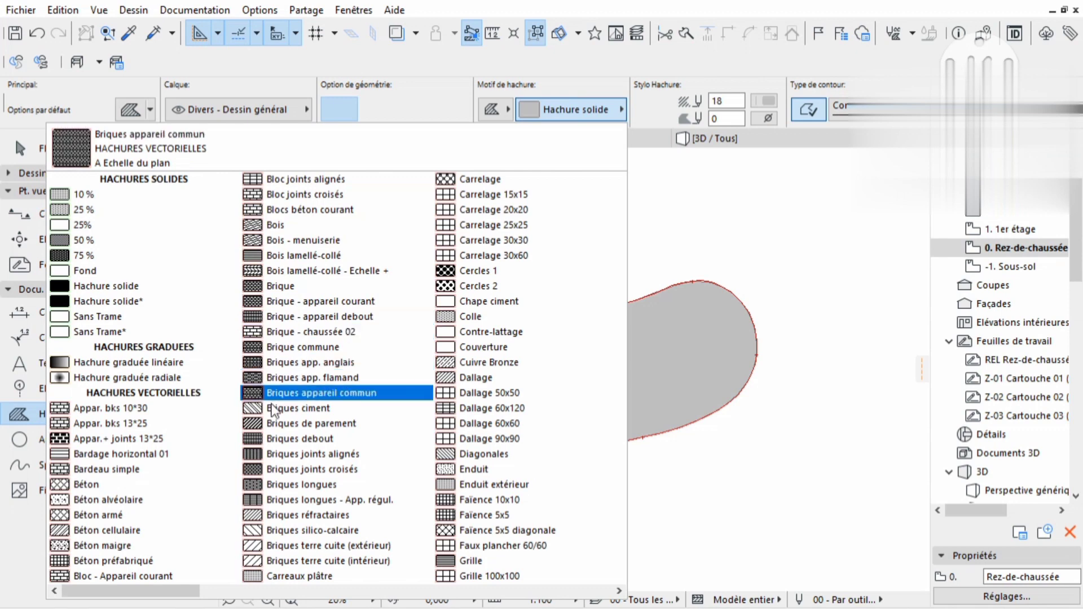
{"action": "left_click", "coordinate": [110, 514]}
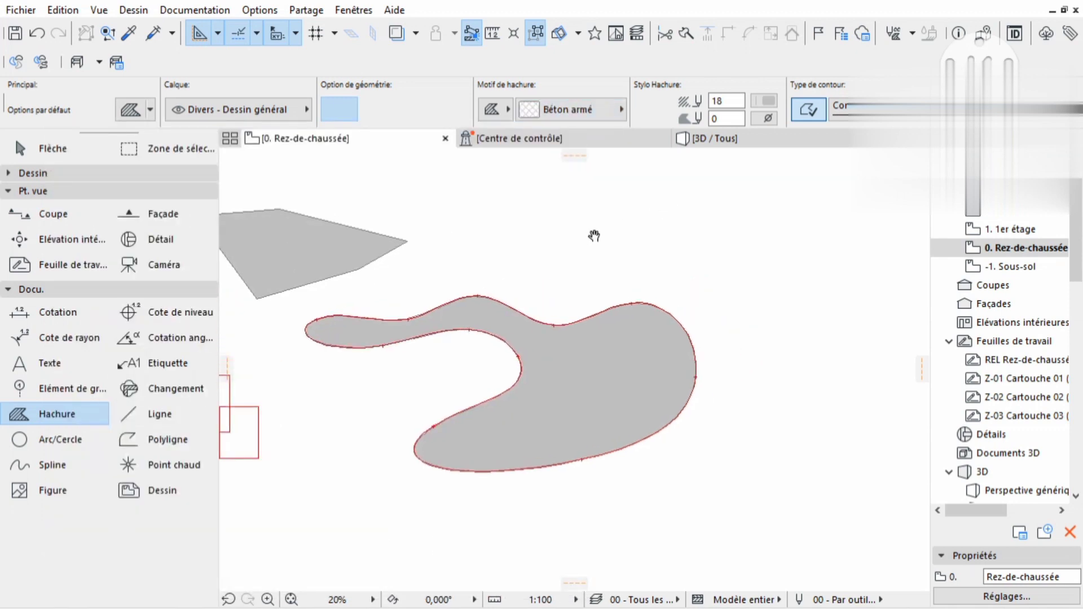
Set the default hatch pen to green pen 4 and the contour pen to red pen 20
{"action": "left_click", "coordinate": [767, 100]}
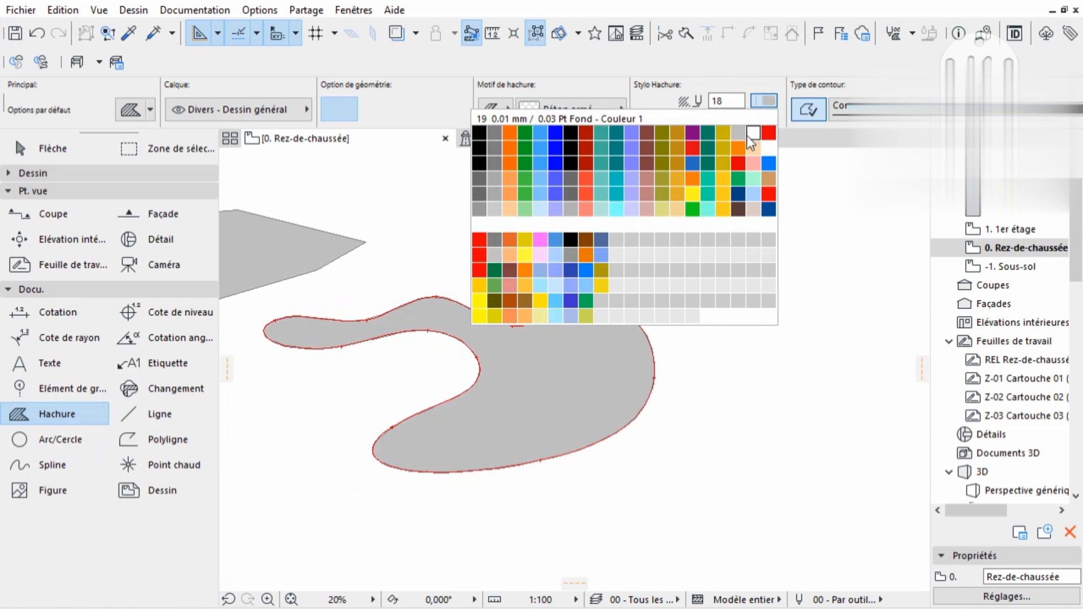
{"action": "left_click", "coordinate": [526, 137]}
{"action": "scroll", "coordinate": [673, 93], "scroll_direction": "down", "scroll_amount": 2}
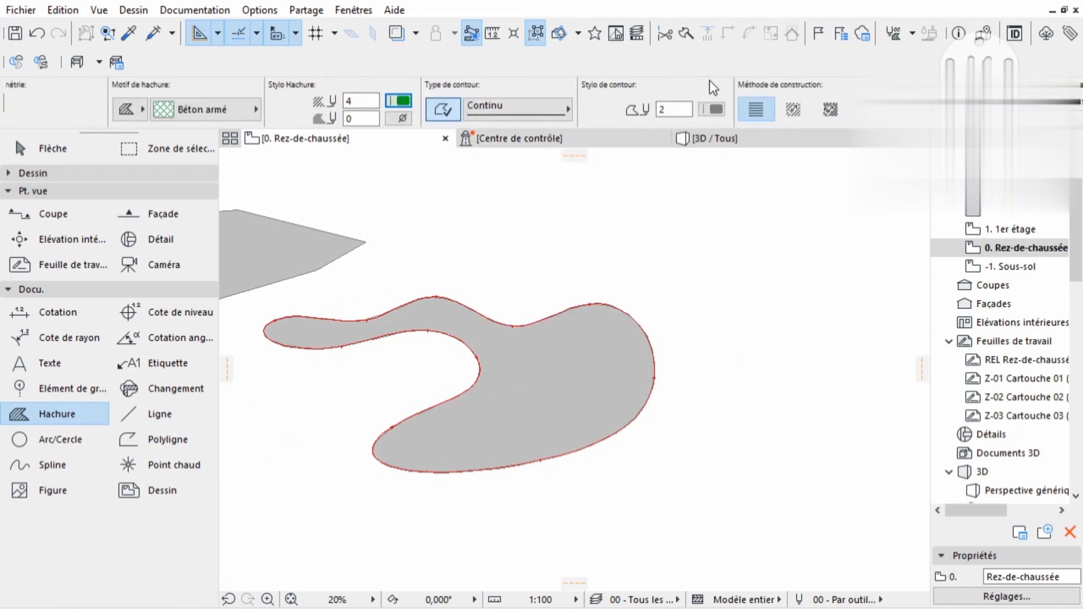
{"action": "left_click", "coordinate": [718, 109]}
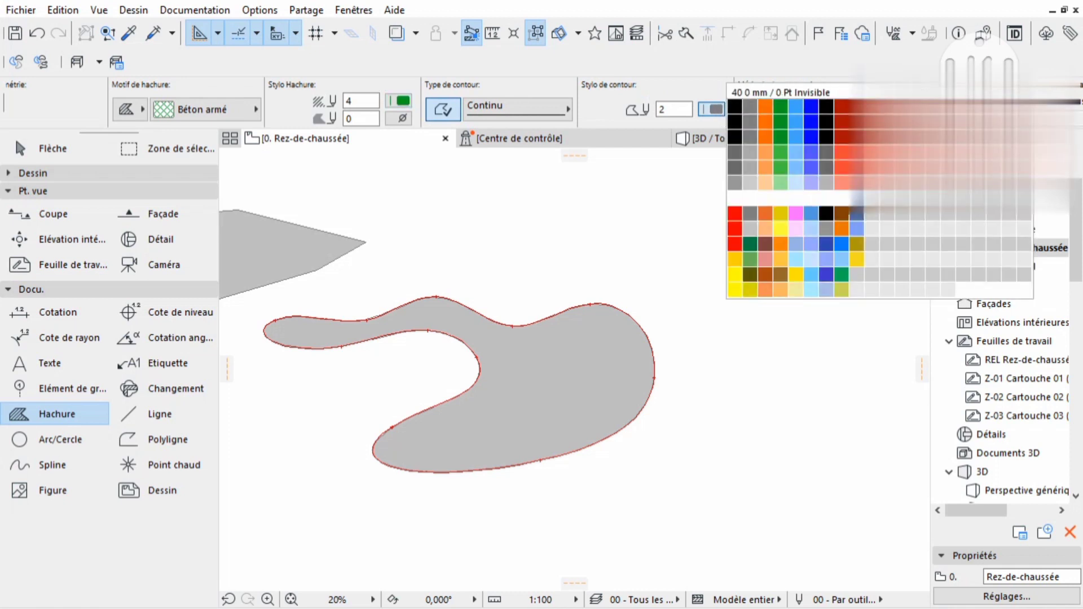
{"action": "left_click", "coordinate": [781, 120]}
{"action": "scroll", "coordinate": [614, 265], "scroll_direction": "up", "scroll_amount": 2}
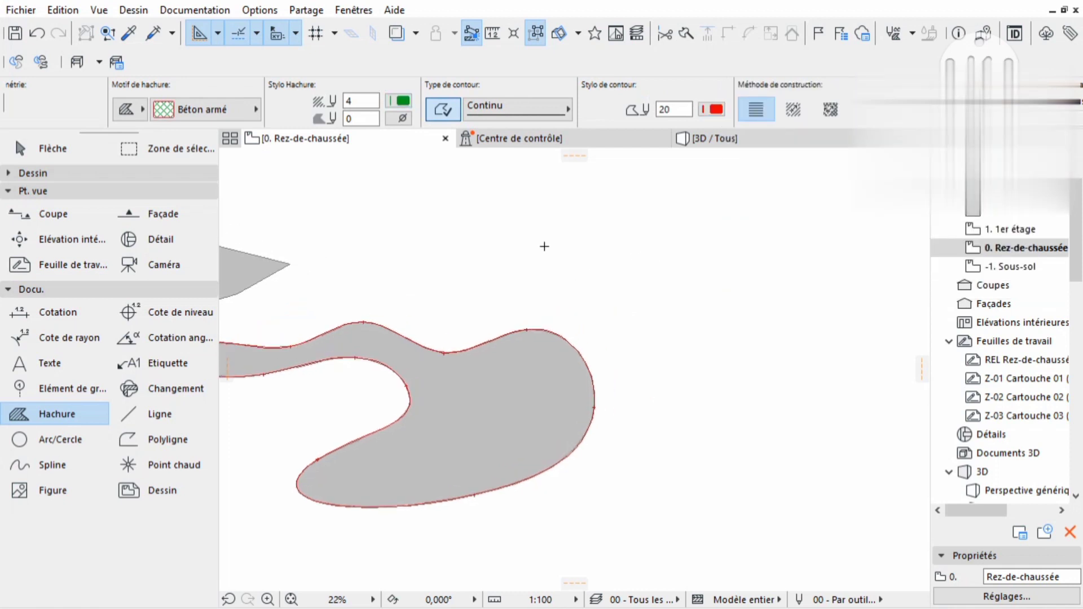
Draw a rectangular hatch of about 1431 by 750 in the empty area above the broad end of the filled spline
{"action": "scroll", "coordinate": [493, 223], "scroll_direction": "up", "scroll_amount": 3}
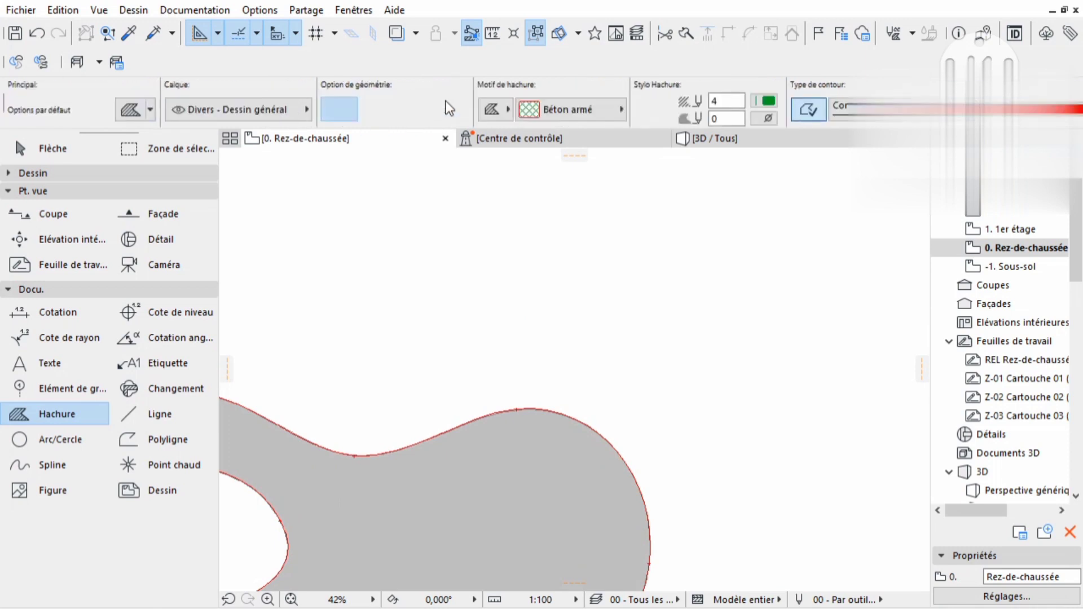
{"action": "scroll", "coordinate": [518, 237], "scroll_direction": "up", "scroll_amount": 2}
{"action": "left_click", "coordinate": [508, 218]}
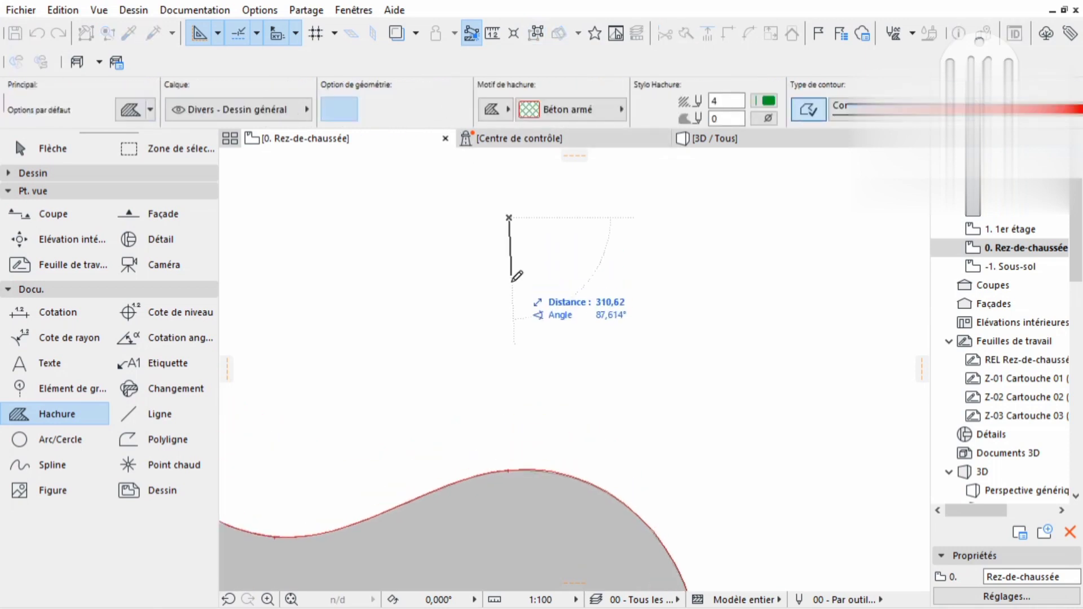
{"action": "left_click", "coordinate": [376, 109]}
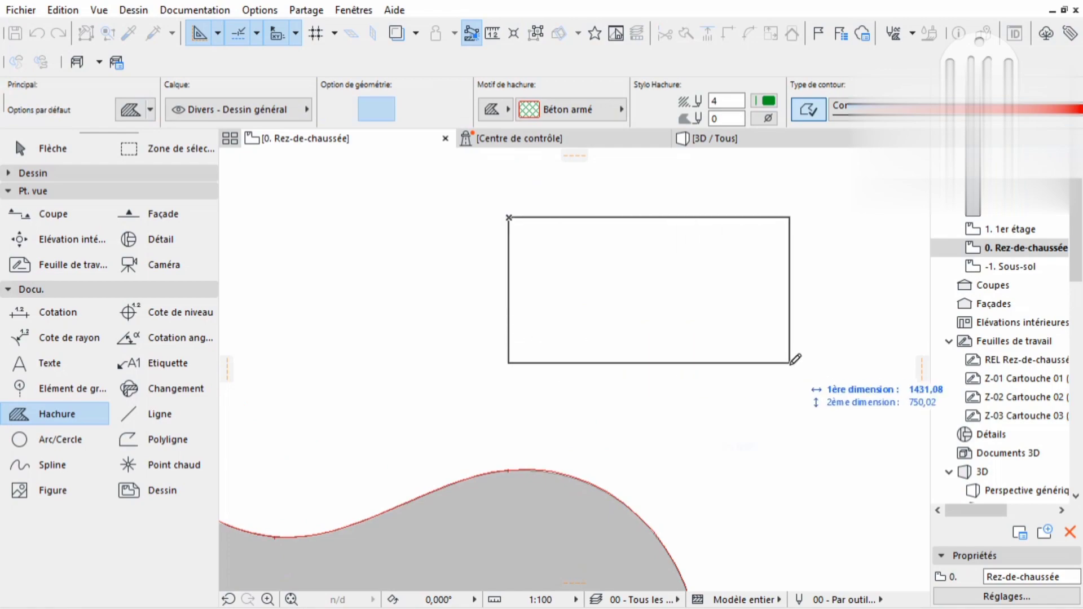
{"action": "left_click", "coordinate": [791, 363]}
Select the rectangular hatch and change its pattern to Cercles 1
{"action": "scroll", "coordinate": [731, 209], "scroll_direction": "up", "scroll_amount": 10}
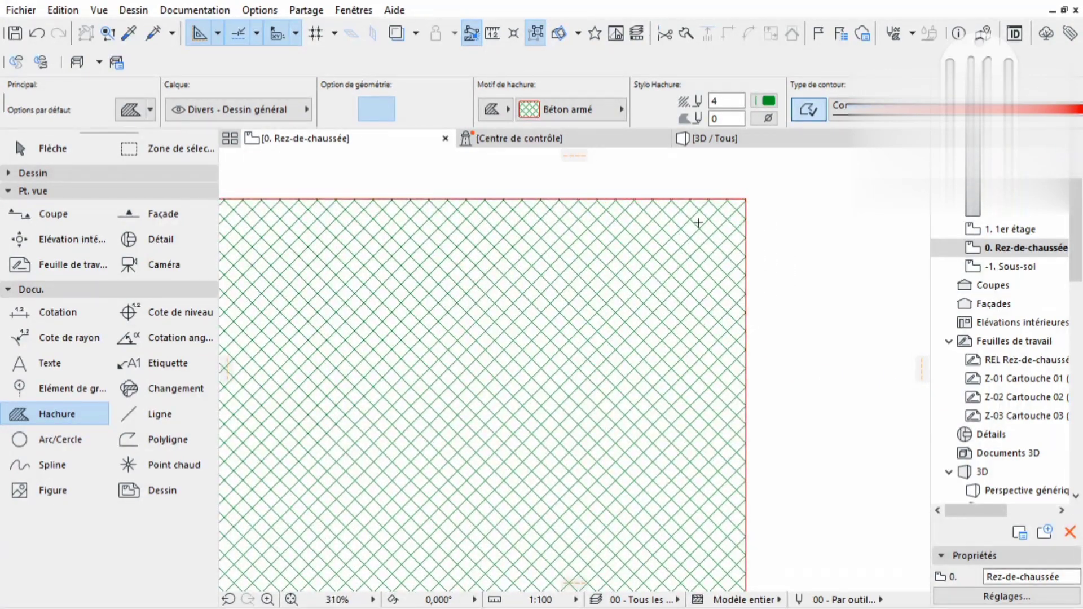
{"action": "middle_click_drag", "start_coordinate": [657, 246], "coordinate": [609, 284]}
{"action": "scroll", "coordinate": [693, 245], "scroll_direction": "up", "scroll_amount": 6}
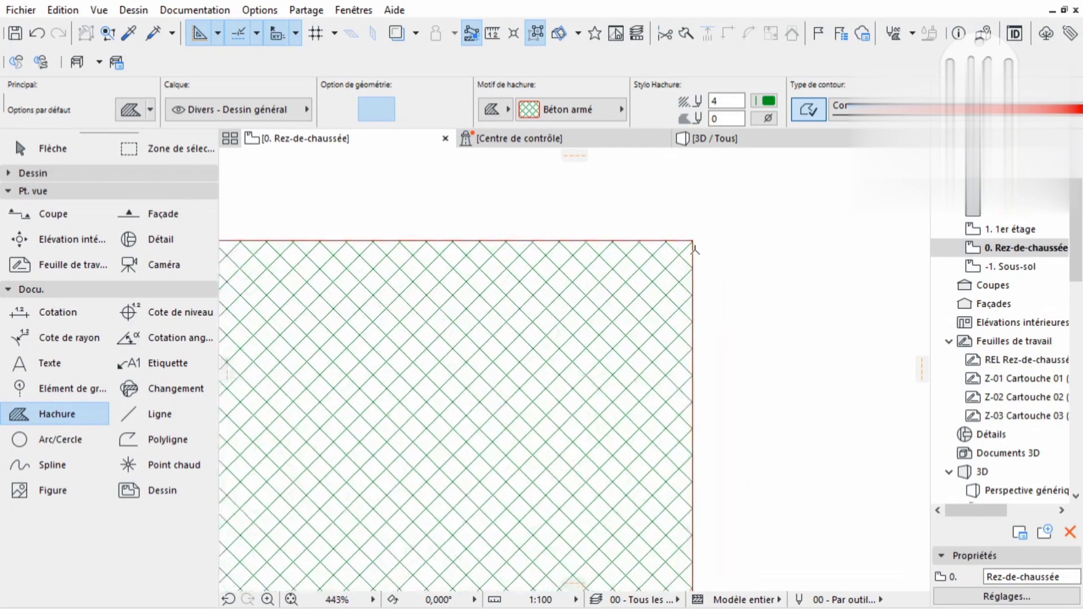
{"action": "left_click", "coordinate": [56, 148]}
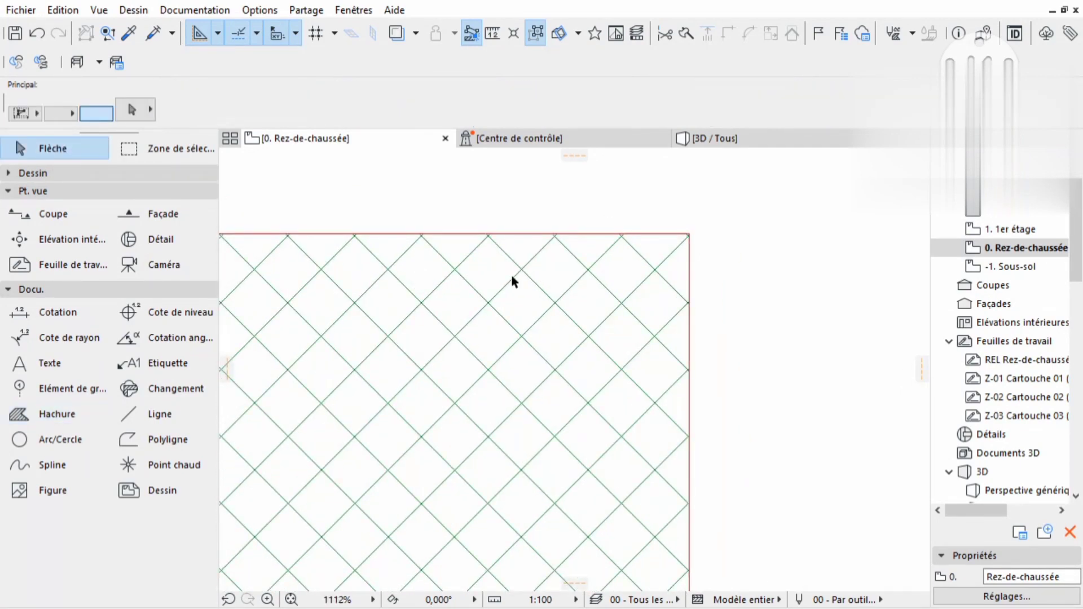
{"action": "left_click", "coordinate": [631, 289]}
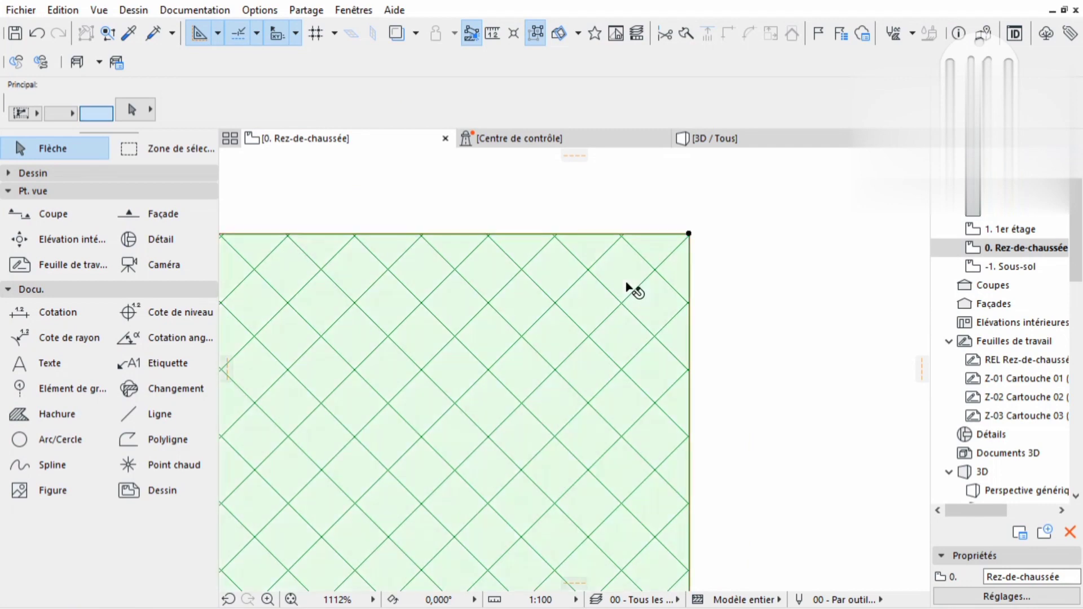
{"action": "mouse_move", "coordinate": [604, 224]}
{"action": "middle_mouse_down"}
{"action": "mouse_move", "coordinate": [557, 218]}
{"action": "mouse_move", "coordinate": [532, 200]}
{"action": "middle_mouse_up"}
{"action": "middle_click_drag", "start_coordinate": [606, 170], "coordinate": [606, 206]}
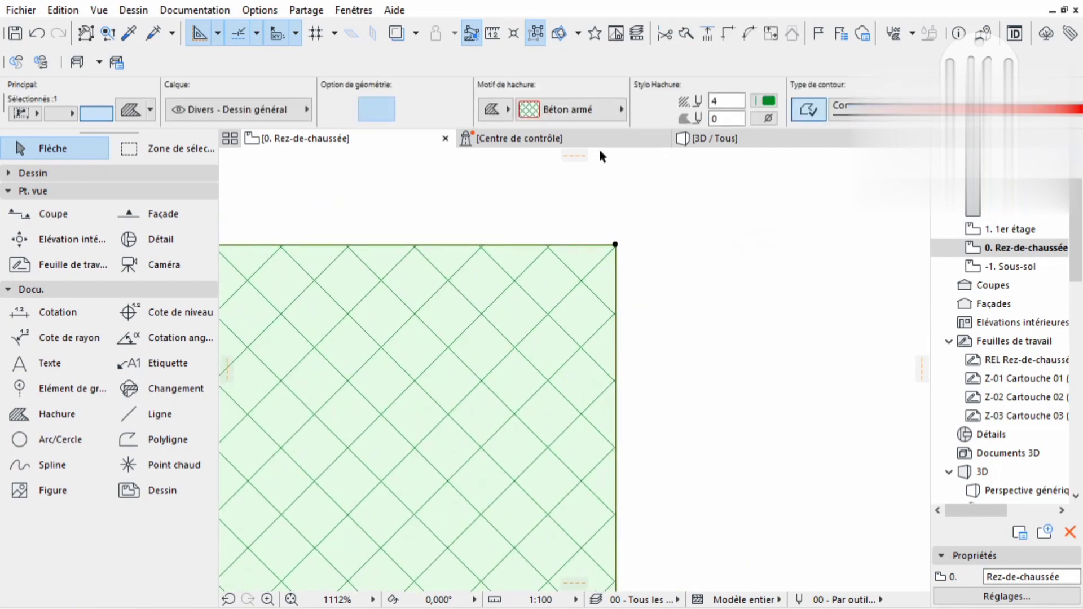
{"action": "left_click", "coordinate": [607, 109]}
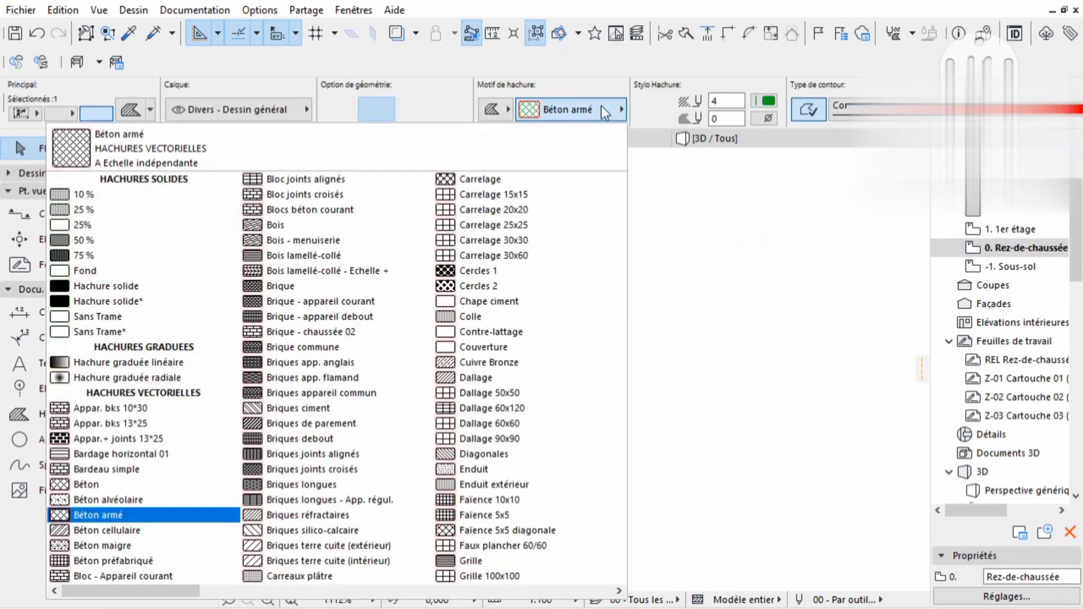
{"action": "left_click", "coordinate": [499, 272]}
Set the rectangular hatch's pattern pen to the olive-yellow pen 189 and clear the selection
{"action": "middle_click_drag", "start_coordinate": [546, 315], "coordinate": [624, 256]}
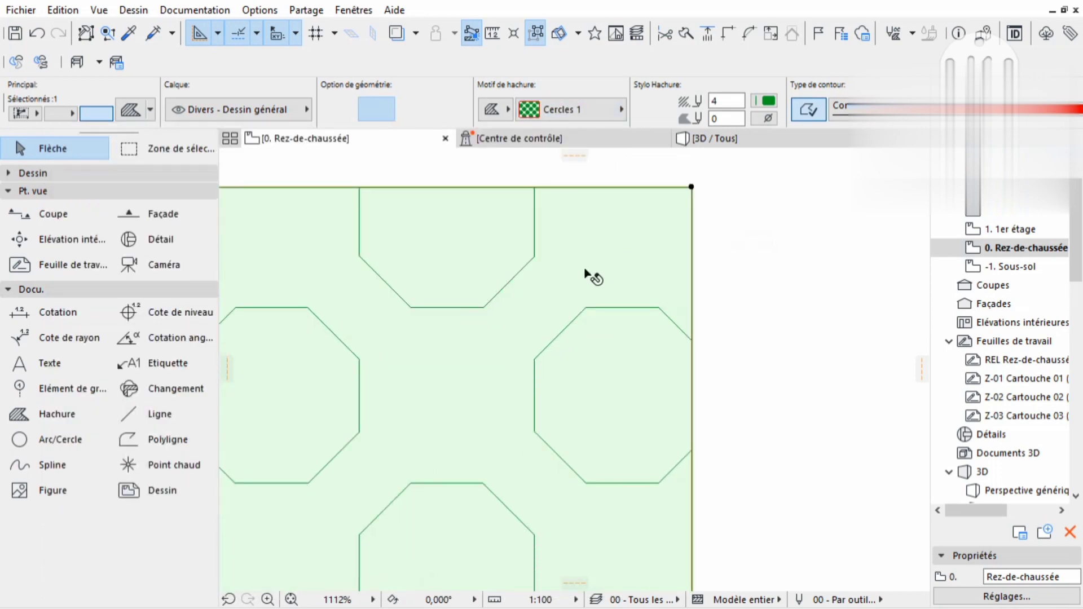
{"action": "scroll", "coordinate": [585, 270], "scroll_direction": "down", "scroll_amount": 5}
{"action": "mouse_move", "coordinate": [530, 338]}
{"action": "middle_mouse_down"}
{"action": "mouse_move", "coordinate": [498, 386]}
{"action": "mouse_move", "coordinate": [646, 291]}
{"action": "mouse_move", "coordinate": [601, 289]}
{"action": "middle_mouse_up"}
{"action": "scroll", "coordinate": [582, 308], "scroll_direction": "down", "scroll_amount": 3}
{"action": "scroll", "coordinate": [601, 289], "scroll_direction": "up", "scroll_amount": 4}
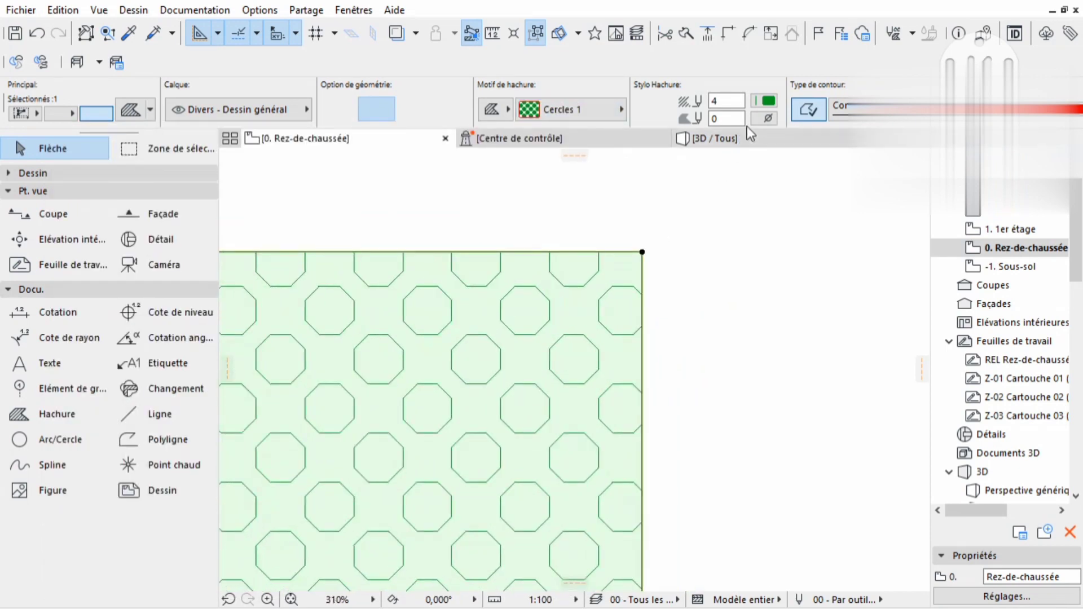
{"action": "left_click", "coordinate": [773, 103]}
{"action": "left_click", "coordinate": [604, 272]}
{"action": "middle_click_drag", "start_coordinate": [642, 289], "coordinate": [567, 293]}
{"action": "left_click", "coordinate": [634, 285]}
{"action": "scroll", "coordinate": [560, 261], "scroll_direction": "up", "scroll_amount": 5}
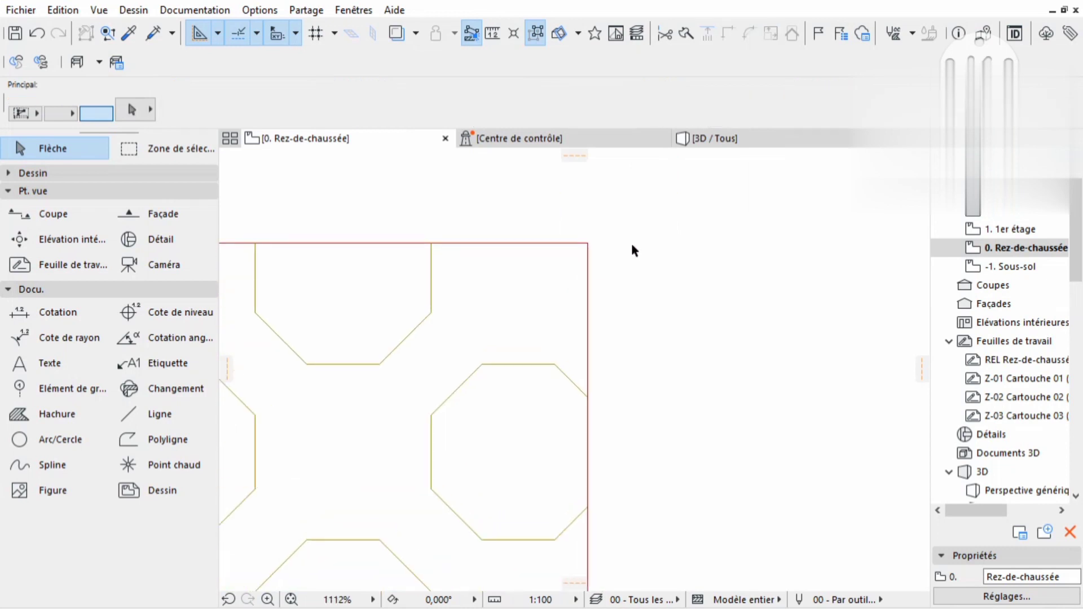
Select the rectangular hatch across its corner, change its contour pen to black, and clear the selection
{"action": "left_click_drag", "start_coordinate": [643, 232], "coordinate": [522, 350]}
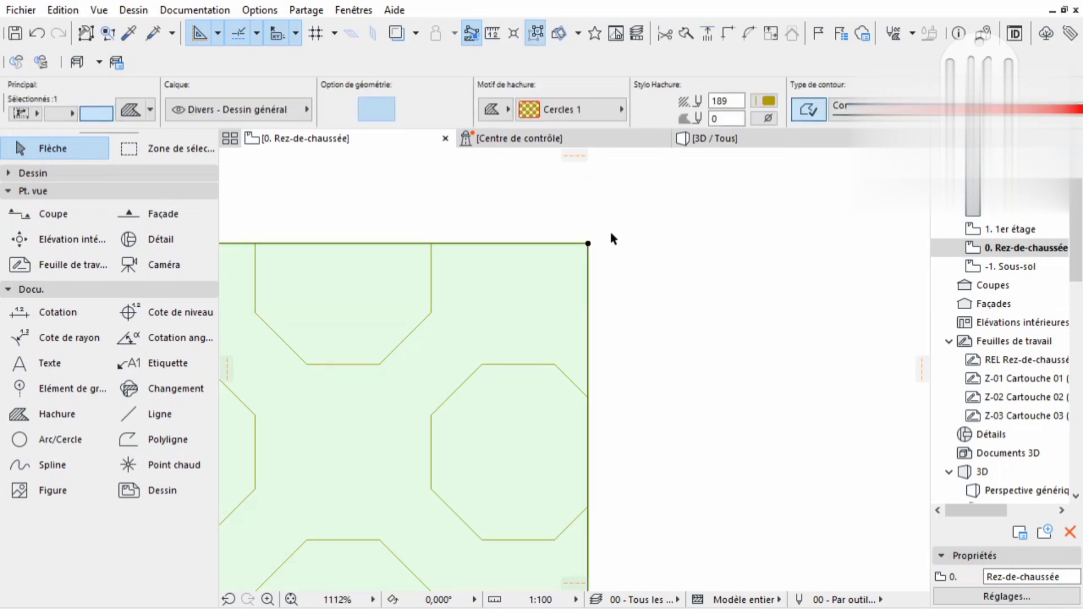
{"action": "left_click", "coordinate": [527, 109]}
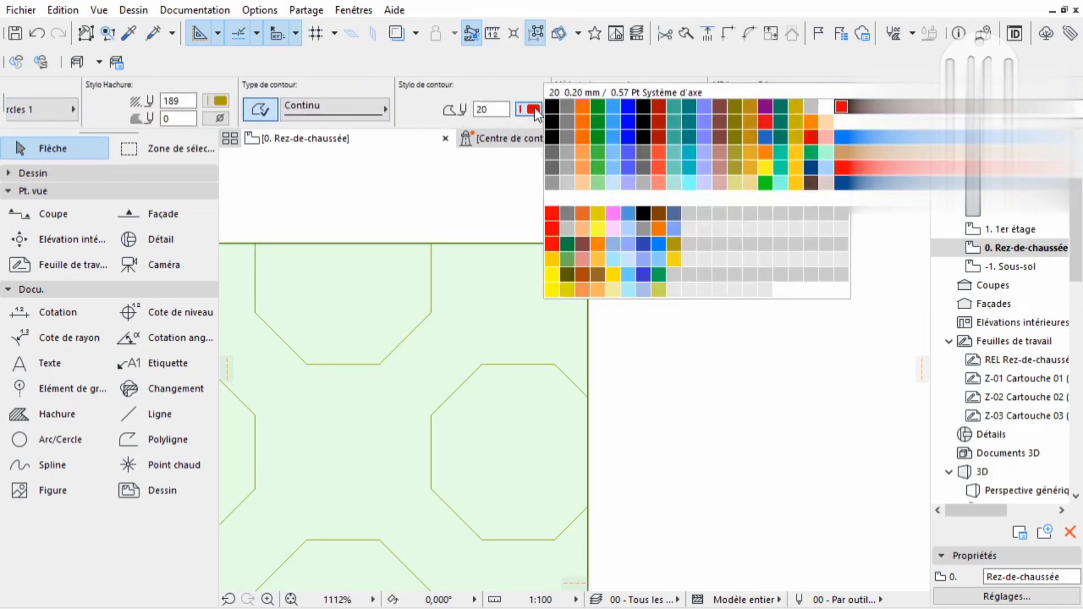
{"action": "left_click", "coordinate": [557, 110]}
{"action": "left_click", "coordinate": [640, 244]}
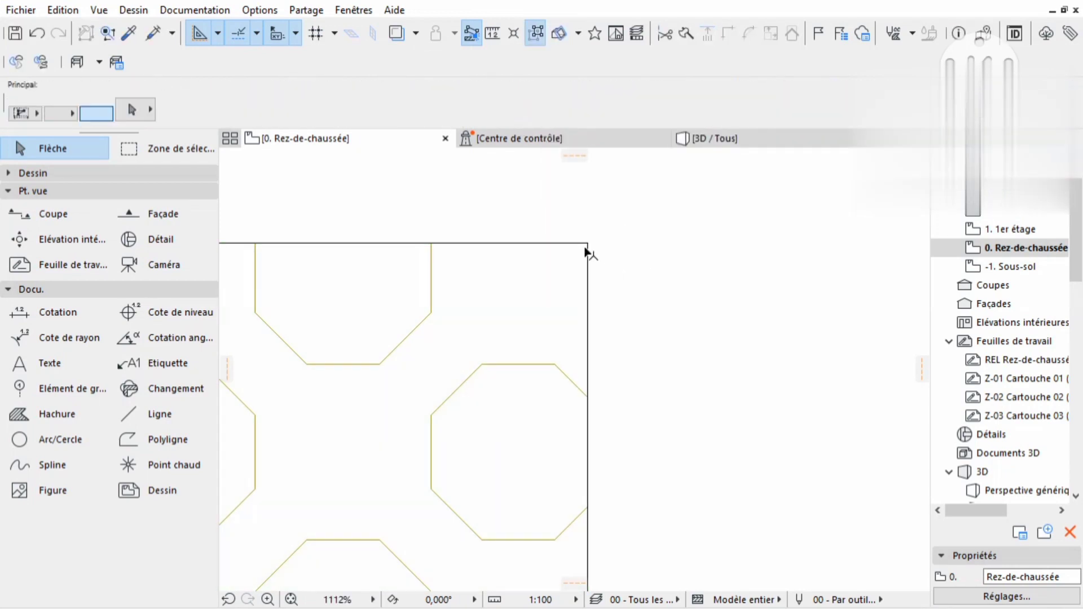
Examine the rectangular hatch's pattern and contour at different zoom levels, alongside the other drawn shapes
{"action": "scroll", "coordinate": [596, 231], "scroll_direction": "up", "scroll_amount": 2}
{"action": "scroll", "coordinate": [604, 228], "scroll_direction": "down", "scroll_amount": 3}
{"action": "scroll", "coordinate": [607, 225], "scroll_direction": "down", "scroll_amount": 10}
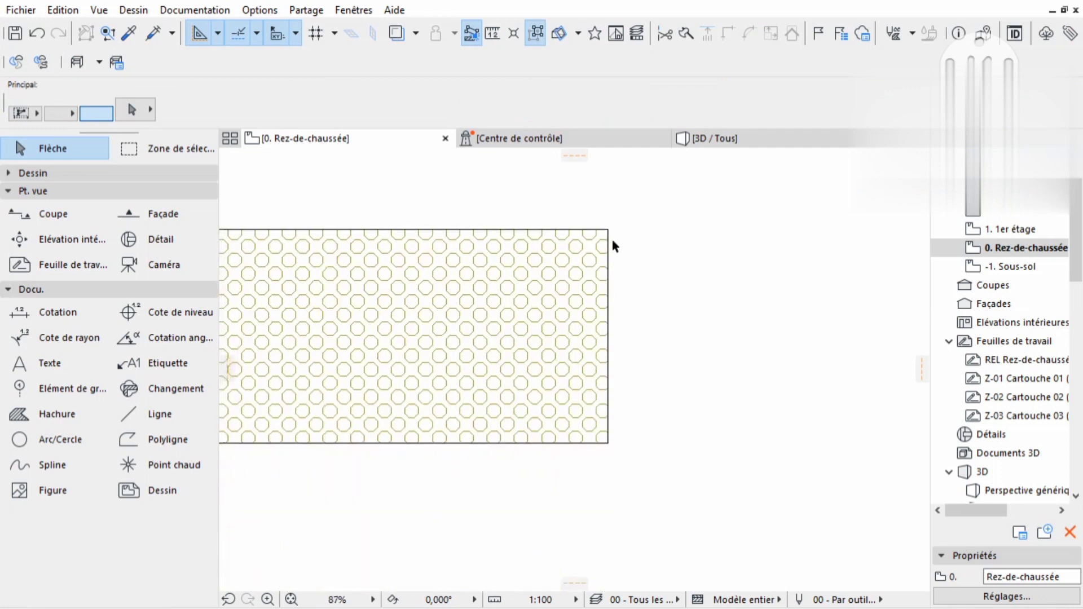
{"action": "mouse_move", "coordinate": [613, 274]}
{"action": "middle_mouse_down"}
{"action": "mouse_move", "coordinate": [580, 310]}
{"action": "mouse_move", "coordinate": [608, 299]}
{"action": "middle_mouse_up"}
{"action": "scroll", "coordinate": [608, 298], "scroll_direction": "down", "scroll_amount": 3}
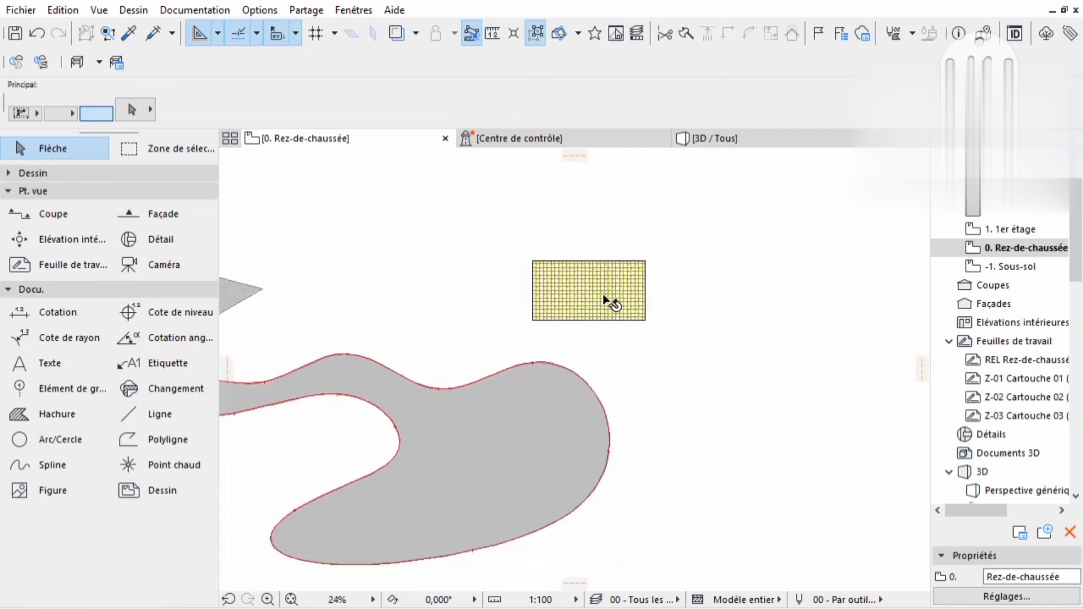
{"action": "scroll", "coordinate": [621, 327], "scroll_direction": "down", "scroll_amount": 3}
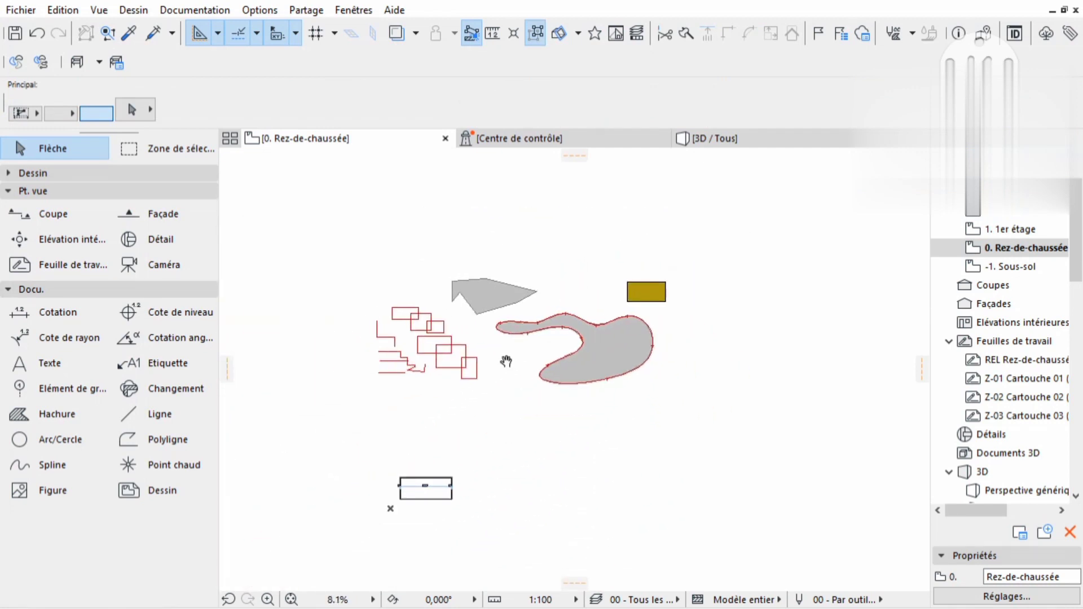
{"action": "scroll", "coordinate": [505, 295], "scroll_direction": "down", "scroll_amount": 1}
{"action": "middle_click_drag", "start_coordinate": [579, 348], "coordinate": [620, 378]}
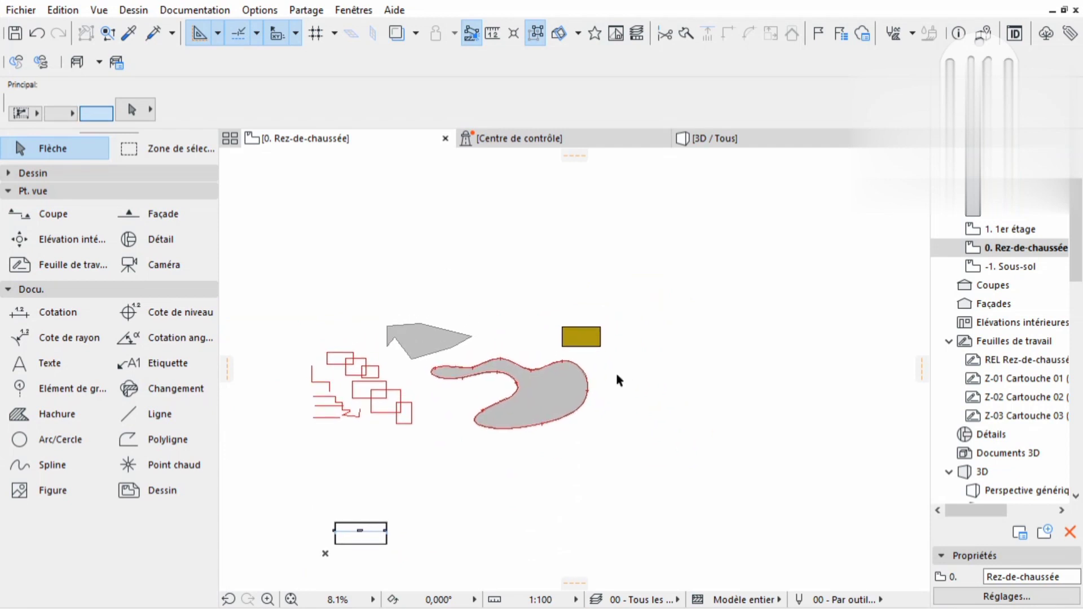
{"action": "middle_click_drag", "start_coordinate": [613, 377], "coordinate": [542, 415]}
{"action": "scroll", "coordinate": [561, 389], "scroll_direction": "up", "scroll_amount": 3}
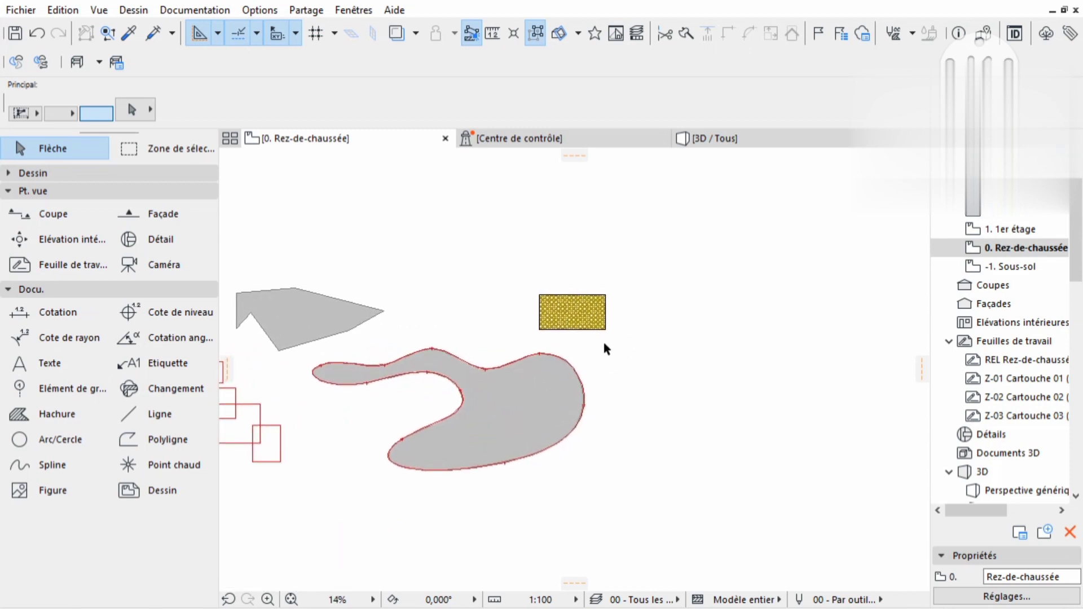
{"action": "scroll", "coordinate": [575, 310], "scroll_direction": "up", "scroll_amount": 2}
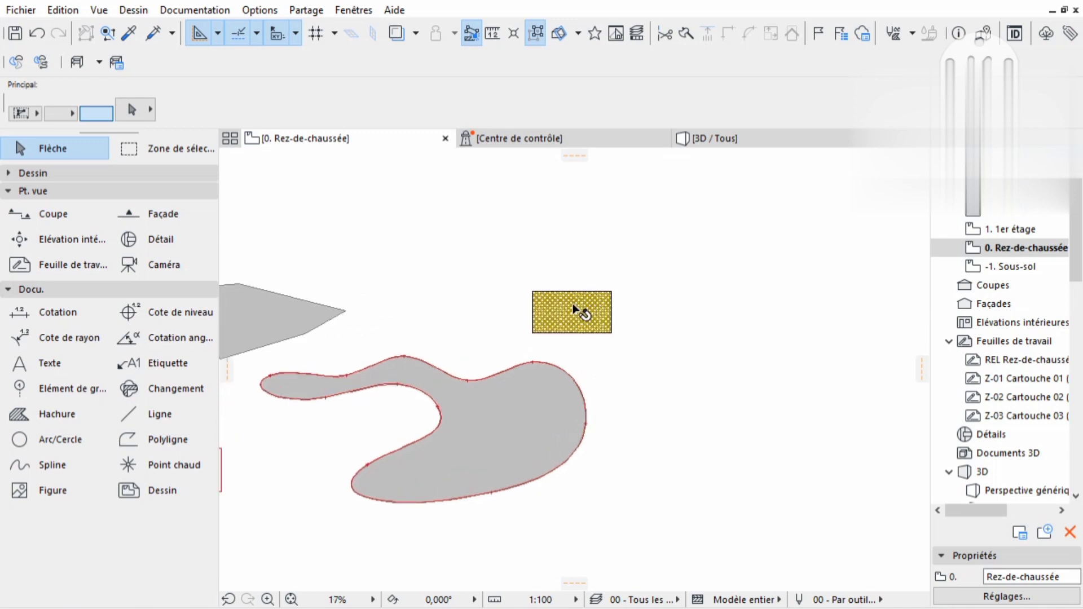
{"action": "scroll", "coordinate": [574, 310], "scroll_direction": "up", "scroll_amount": 3}
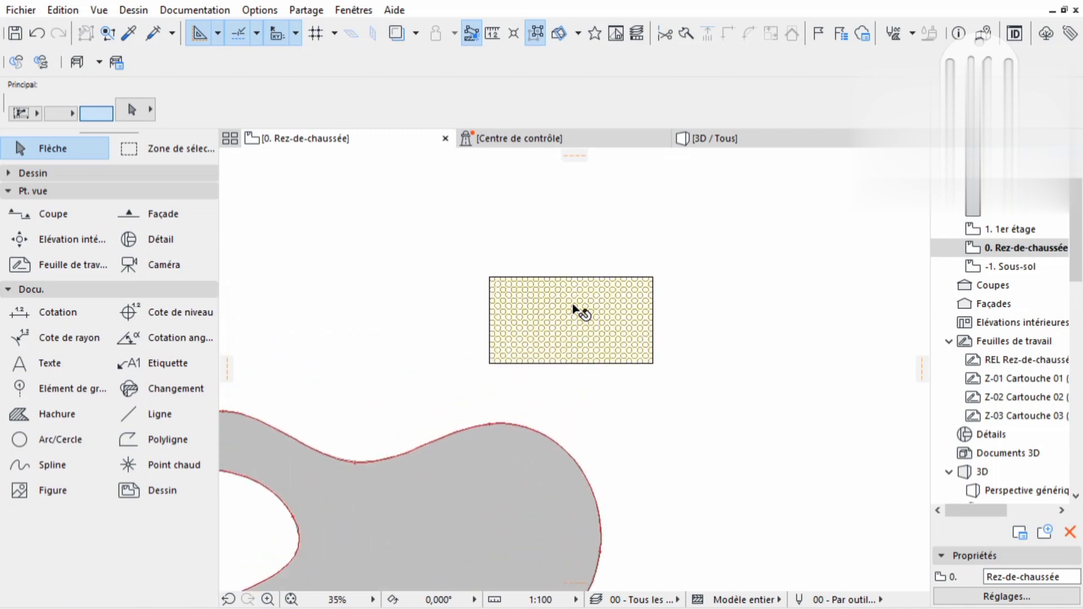
Select the rectangular hatch with a right-to-left selection window that crosses only its right end, and clear the selection
{"action": "left_click", "coordinate": [719, 215]}
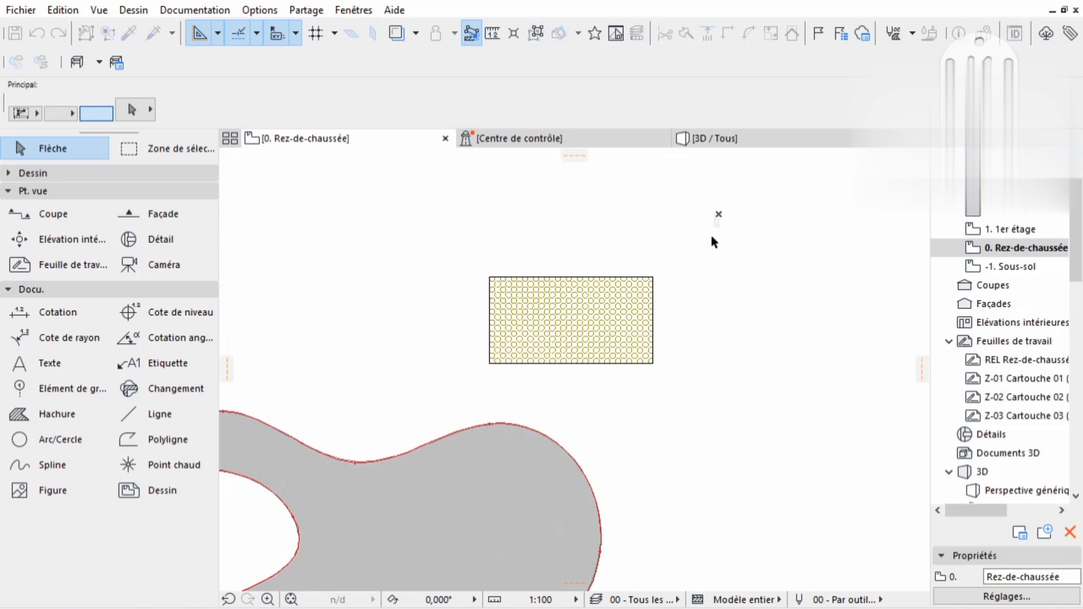
{"action": "left_click", "coordinate": [645, 404]}
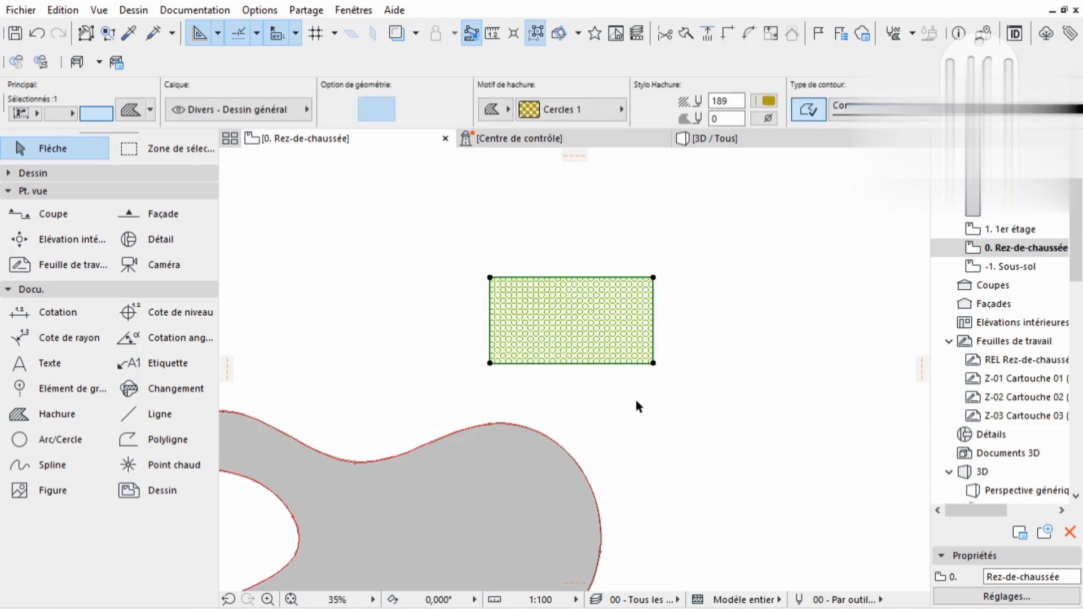
{"action": "middle_click_drag", "start_coordinate": [591, 360], "coordinate": [582, 377]}
{"action": "scroll", "coordinate": [524, 334], "scroll_direction": "up", "scroll_amount": 3}
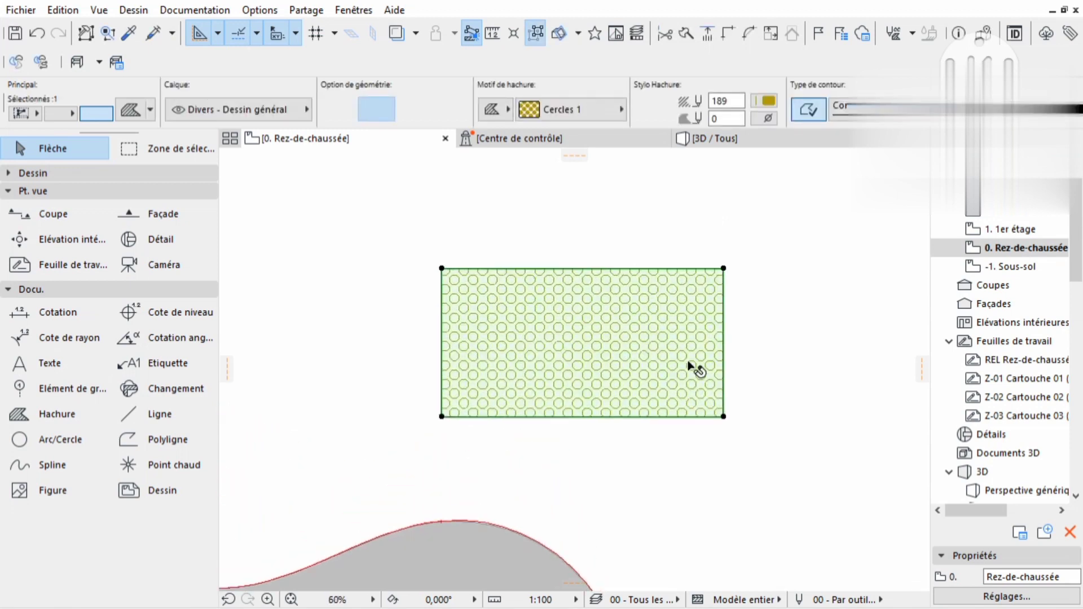
{"action": "key", "text": "Escape"}
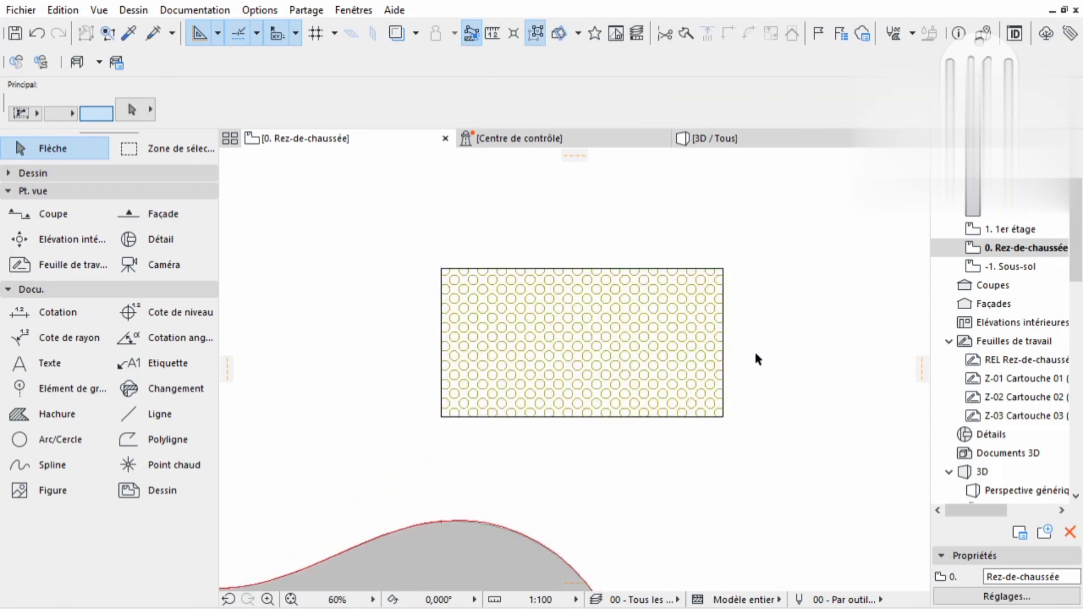
Try a left-to-right selection window over part of the rectangular hatch, repeat it enclosing the whole hatch, and clear the selection
{"action": "mouse_move", "coordinate": [382, 222]}
{"action": "left_mouse_down"}
{"action": "mouse_move", "coordinate": [389, 258]}
{"action": "mouse_move", "coordinate": [575, 455]}
{"action": "left_mouse_up"}
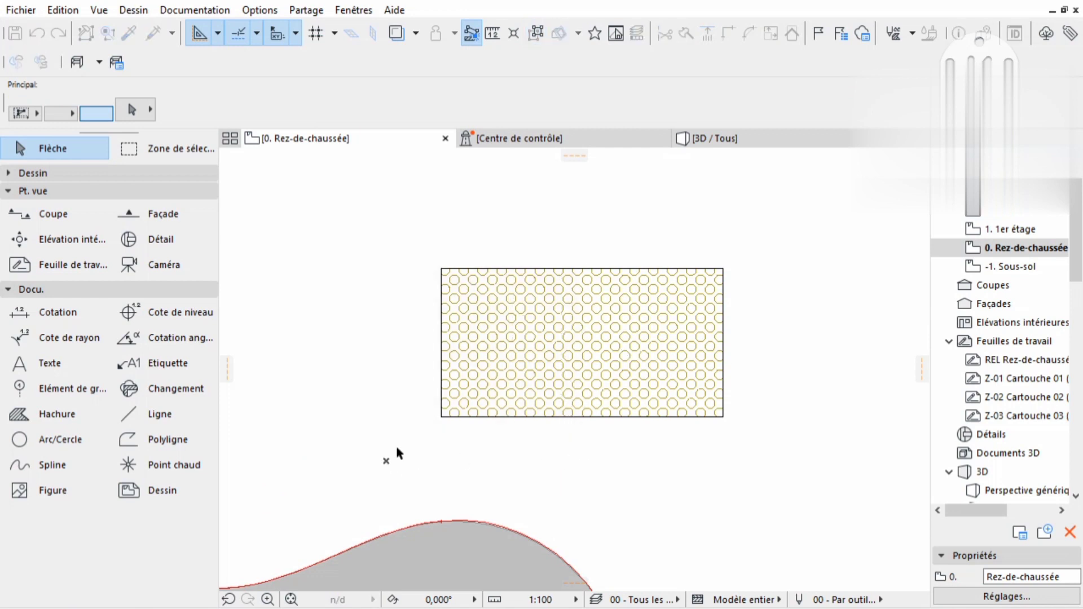
{"action": "left_click_drag", "start_coordinate": [386, 460], "coordinate": [805, 206]}
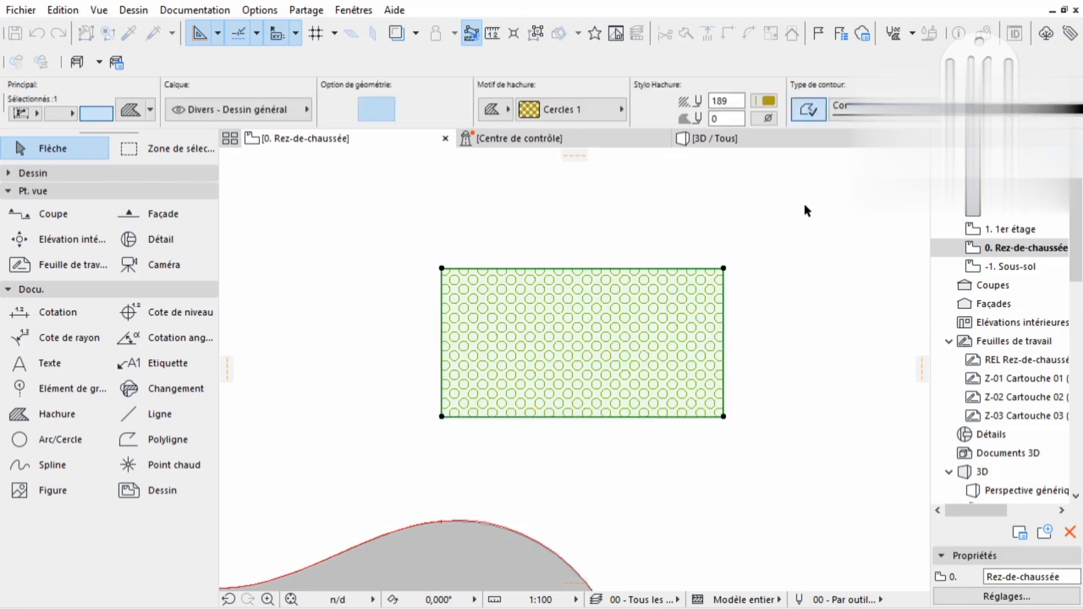
{"action": "middle_click_drag", "start_coordinate": [603, 343], "coordinate": [604, 316]}
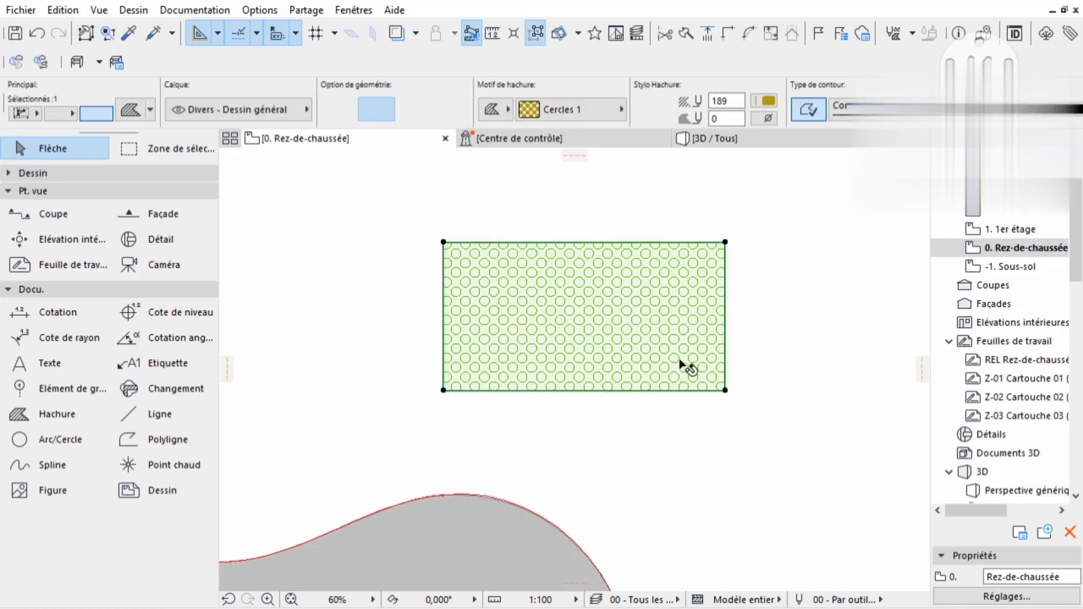
{"action": "left_click", "coordinate": [744, 363]}
{"action": "scroll", "coordinate": [744, 364], "scroll_direction": "down", "scroll_amount": 5}
{"action": "middle_click_drag", "start_coordinate": [725, 442], "coordinate": [730, 320]}
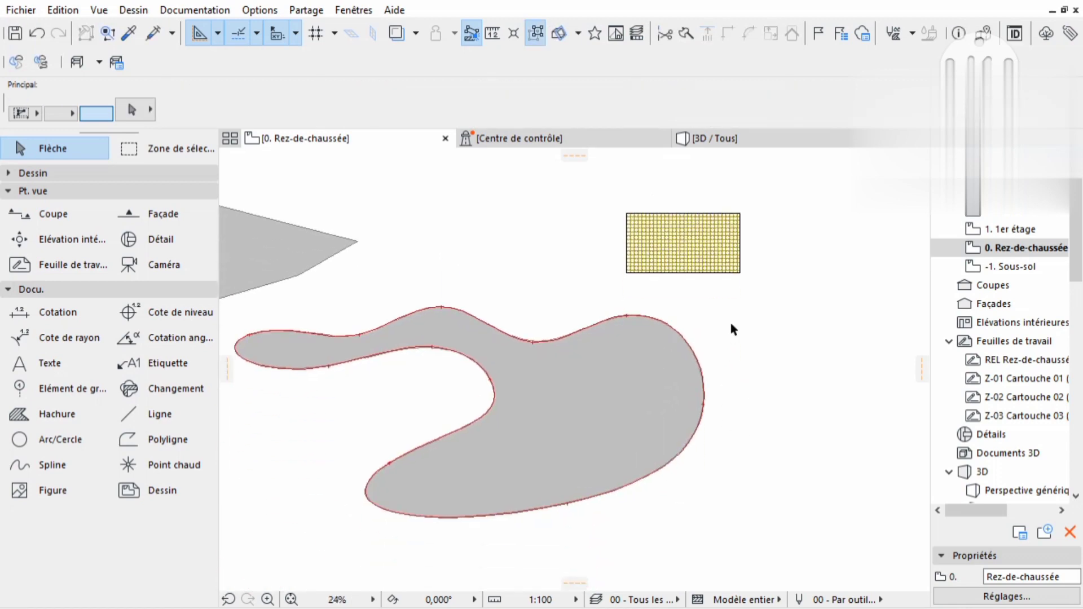